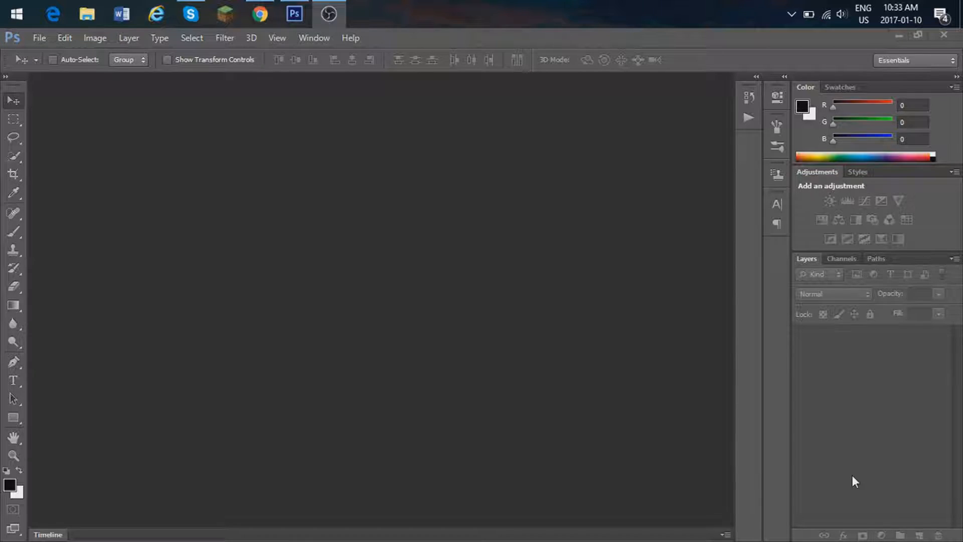
Step: Create a 2560 × 1440 pixel document named YOUTUBE BANNER with a transparent background at 72 pixels/inch
left_click(39, 38)
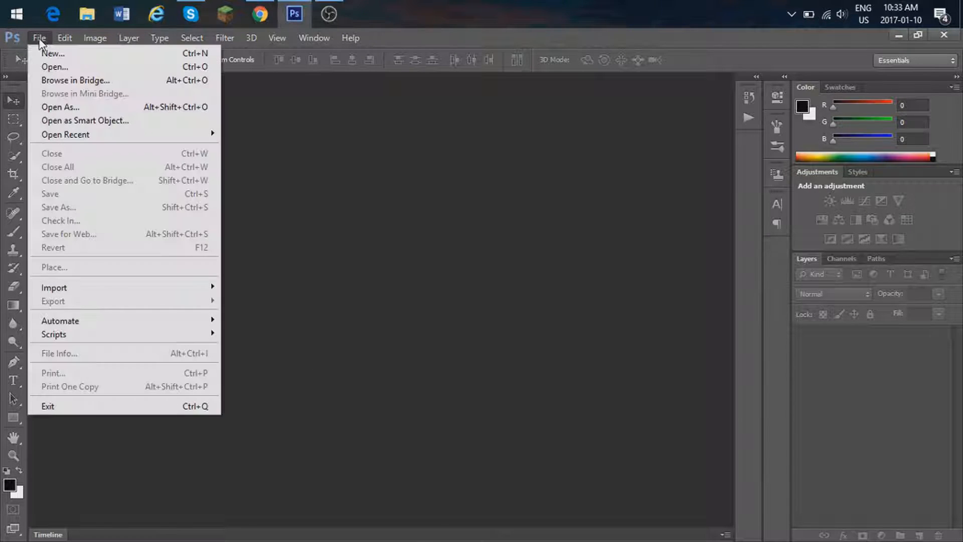
left_click(65, 54)
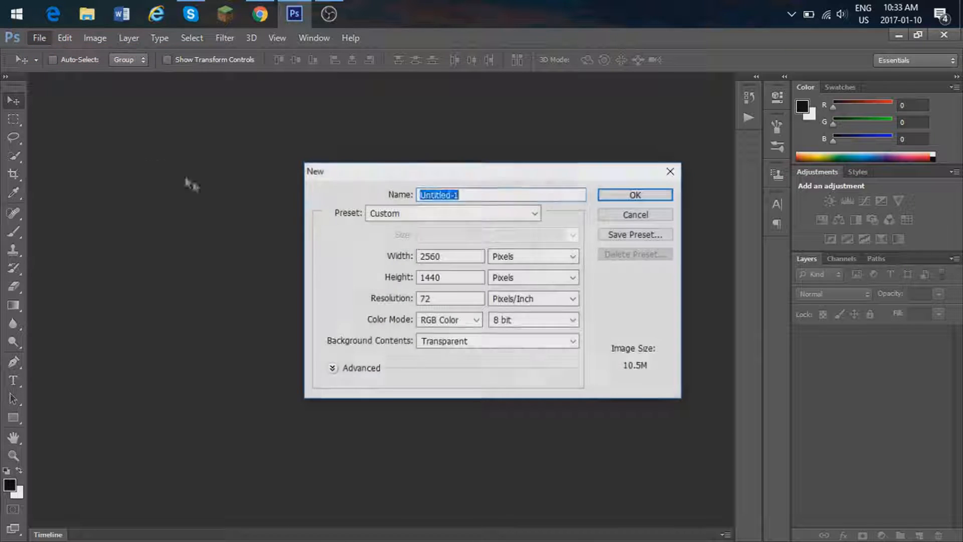
left_click(450, 261)
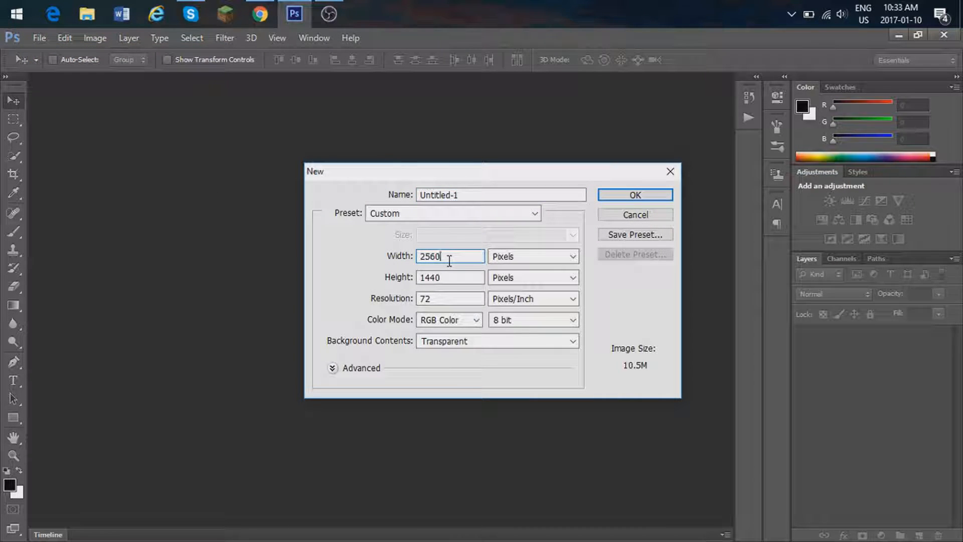
left_click_drag(439, 257, 425, 263)
left_click(442, 256)
left_click_drag(477, 195, 372, 199)
type("YO")
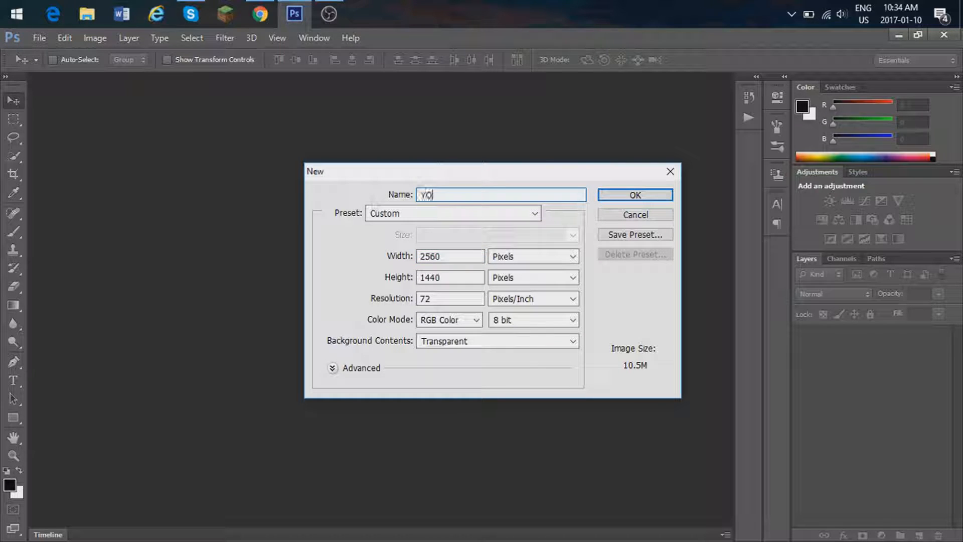
type("UTUBE BANNER")
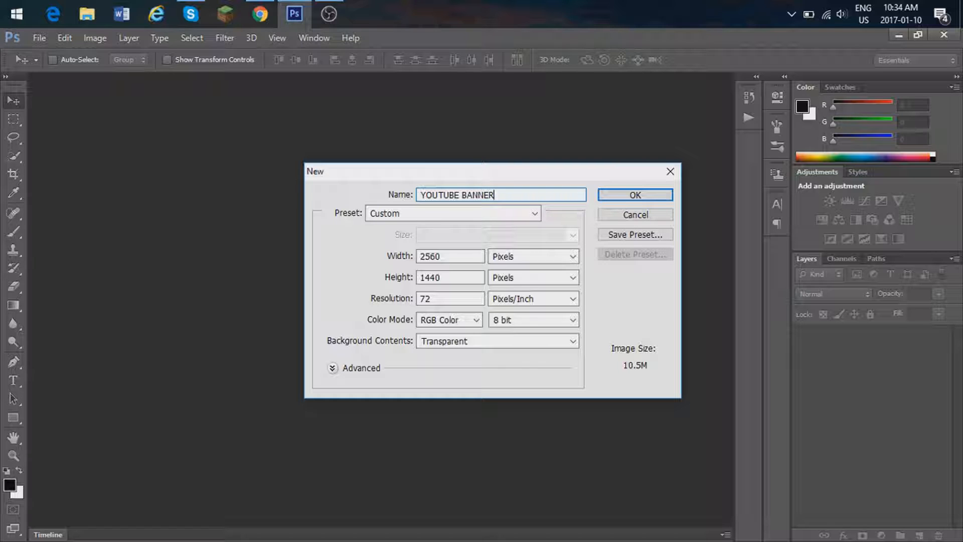
key("Caps_Lock")
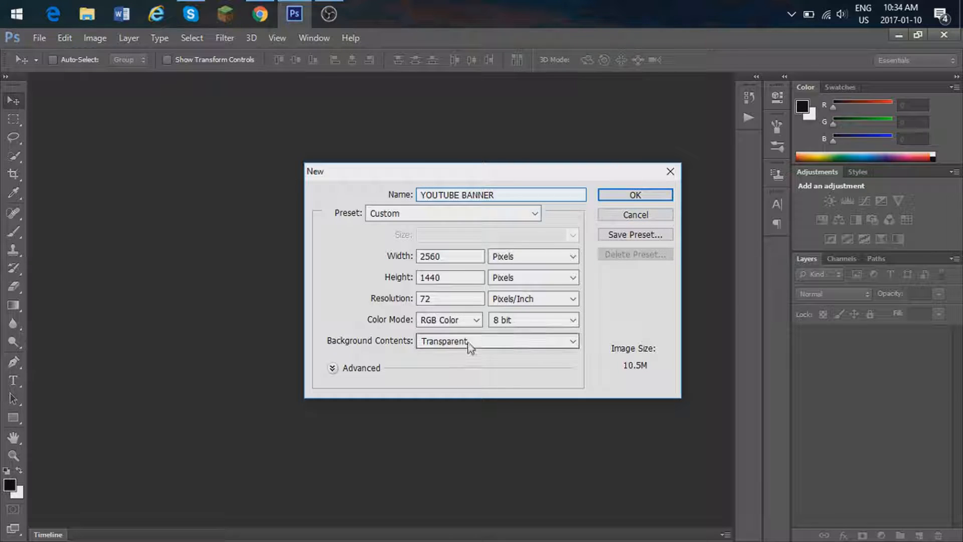
left_click(617, 196)
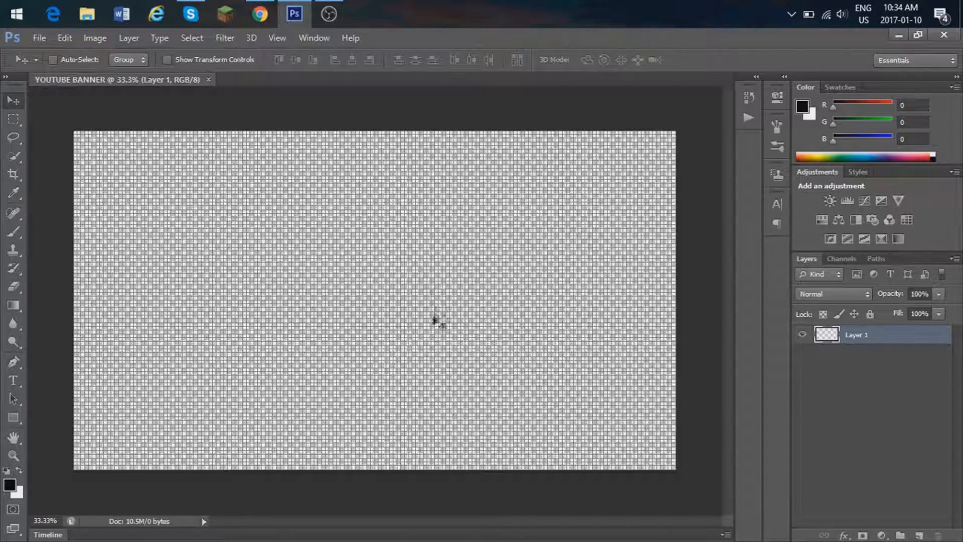
left_click(275, 40)
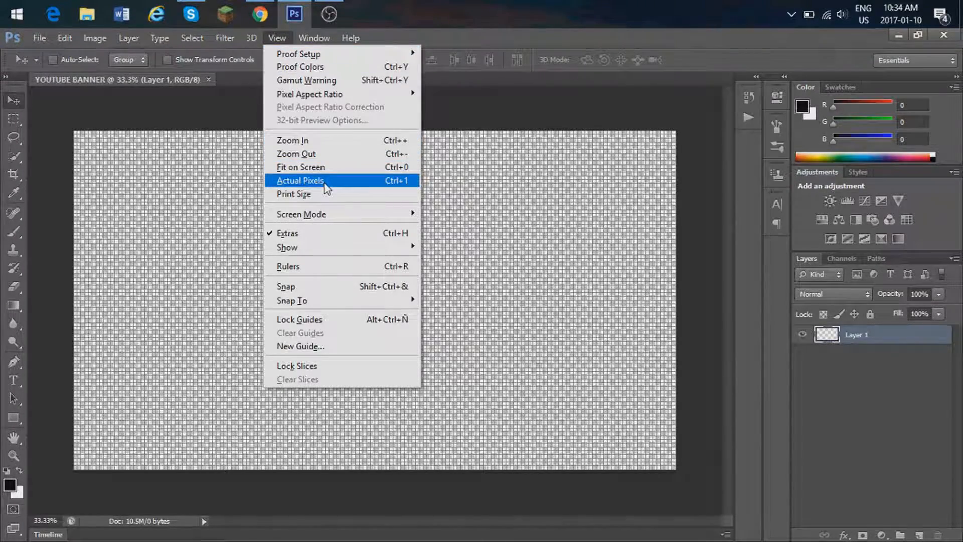
left_click(321, 240)
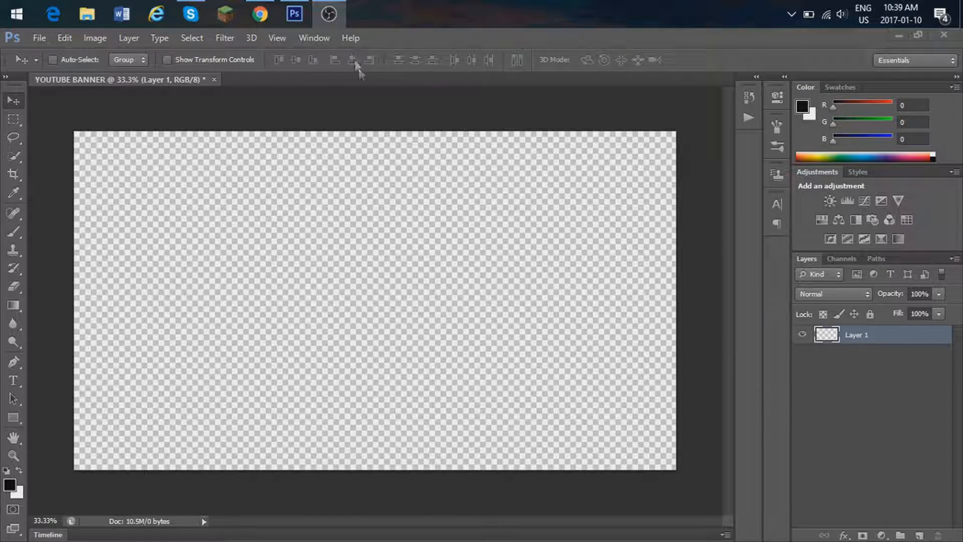
Step: Place banner template.jpg from the thumnails folder on the canvas at its original scale
left_click(43, 39)
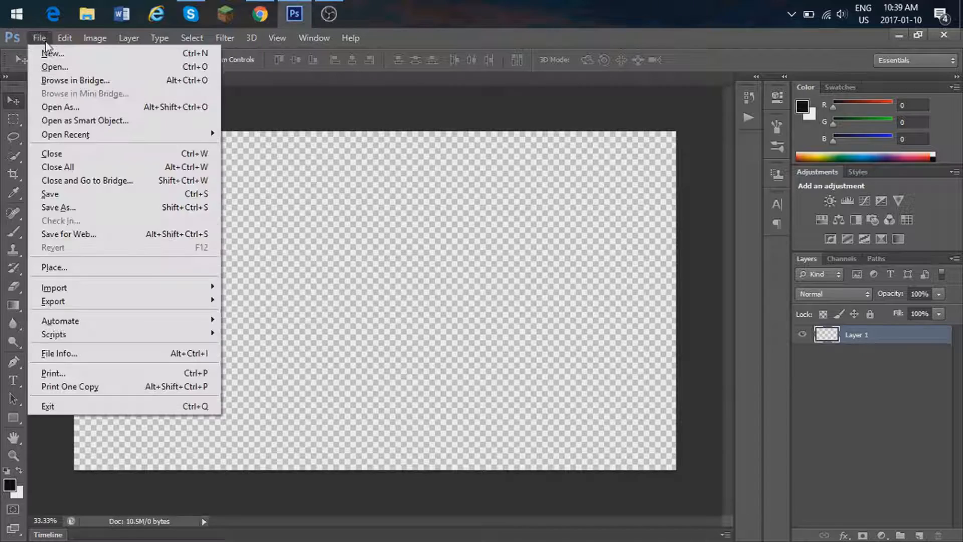
left_click(139, 265)
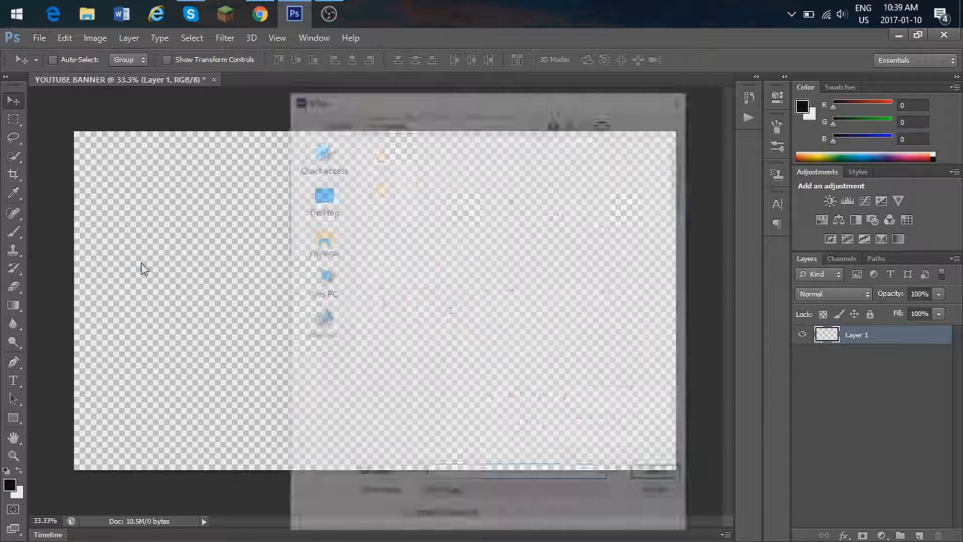
left_click(592, 390)
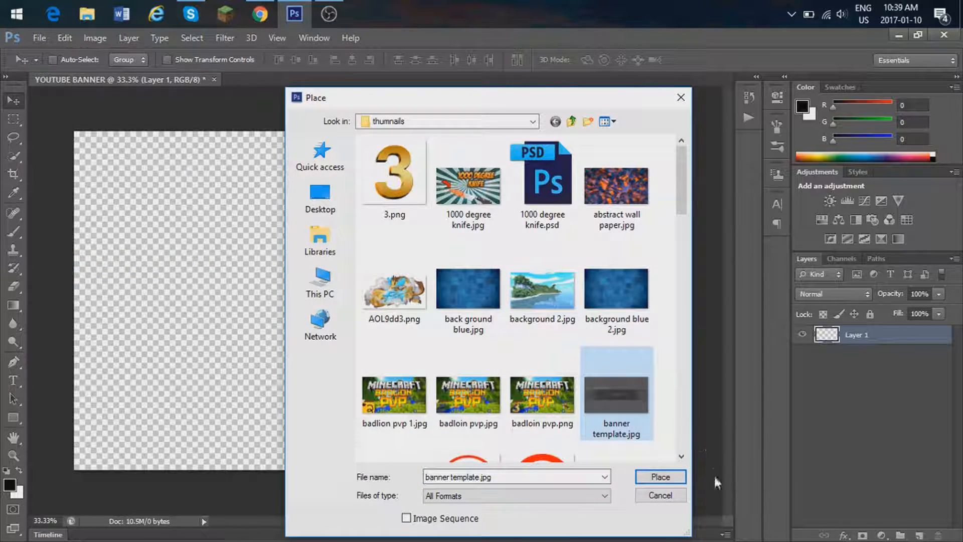
left_click(660, 477)
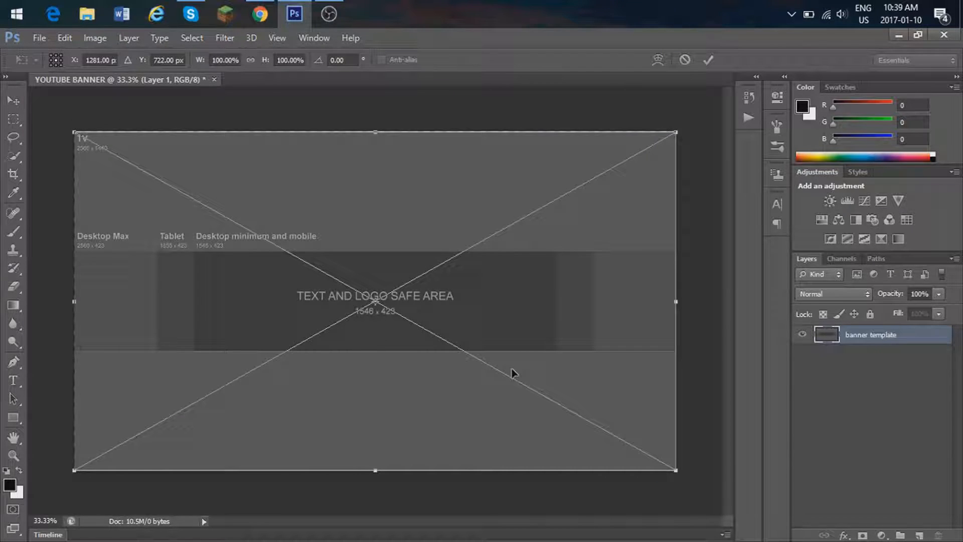
right_click(471, 306)
left_click(479, 312)
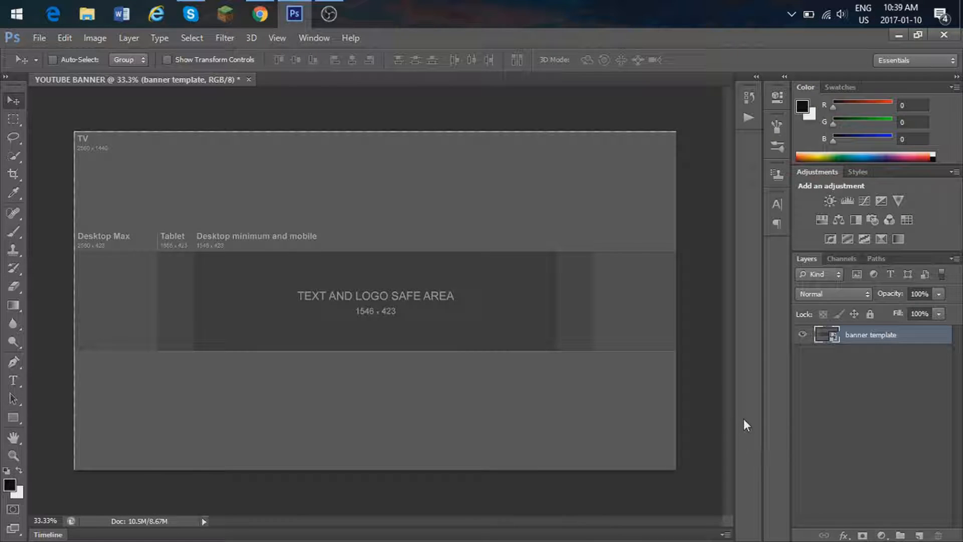
Step: On a new layer, cover the areas below and above the template's central band with light-grey-stroked rectangles, the upper one about 2854 × 597 px
left_click(919, 536)
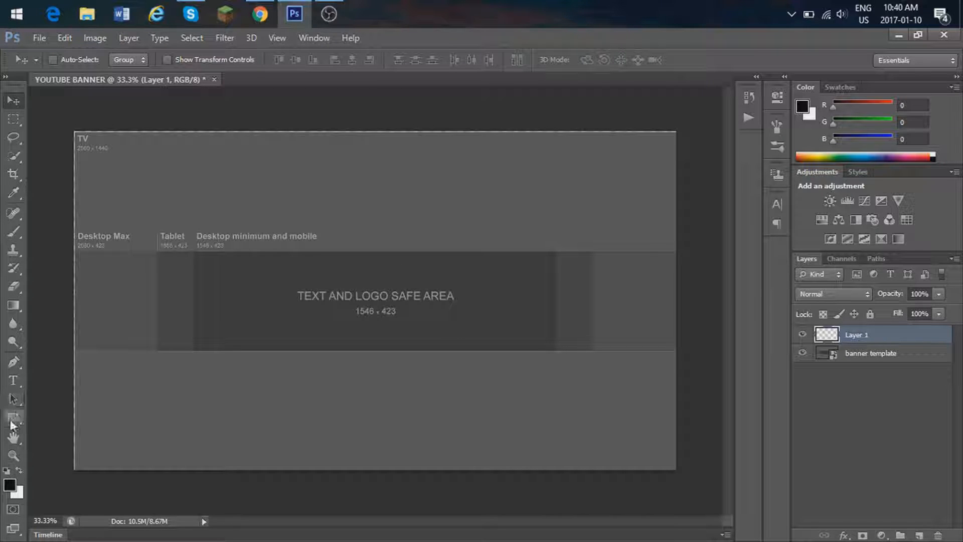
left_click(12, 417)
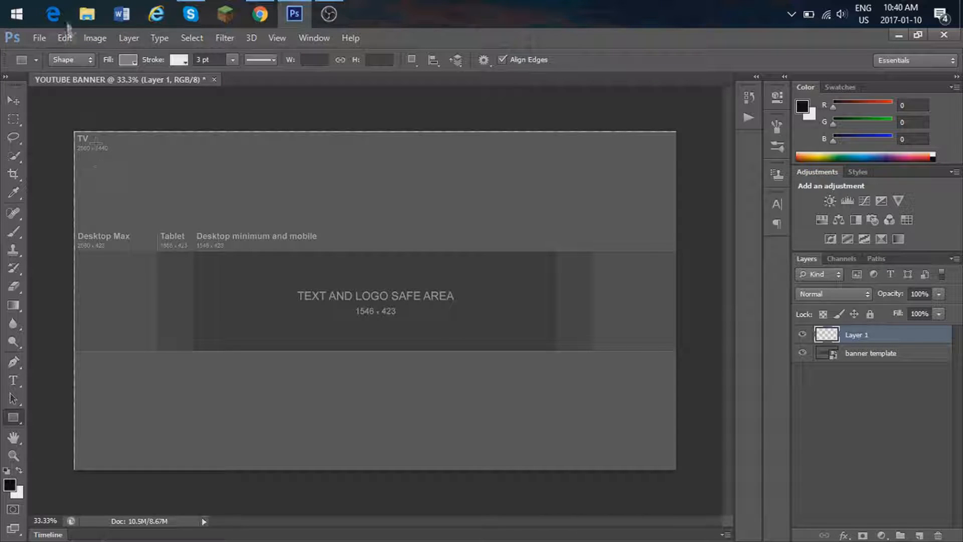
left_click(129, 61)
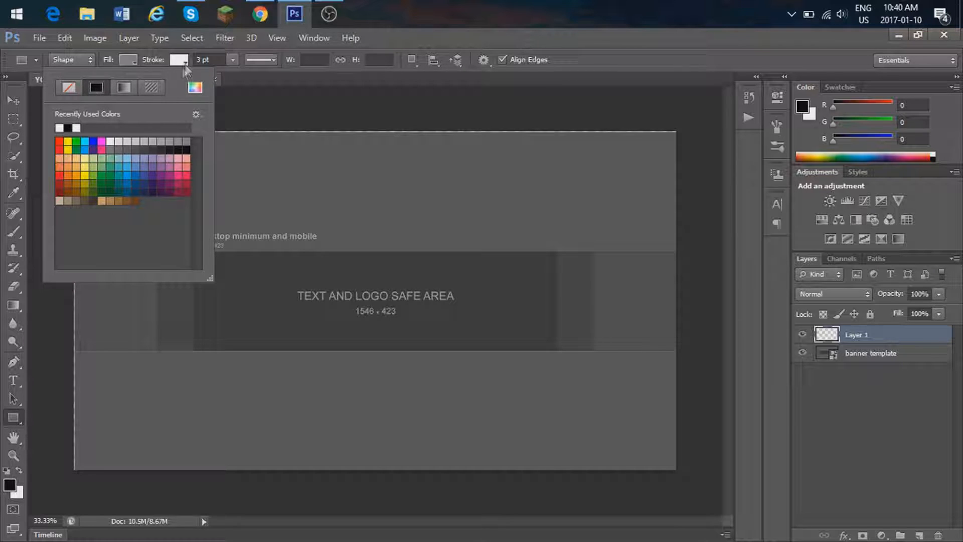
left_click(180, 60)
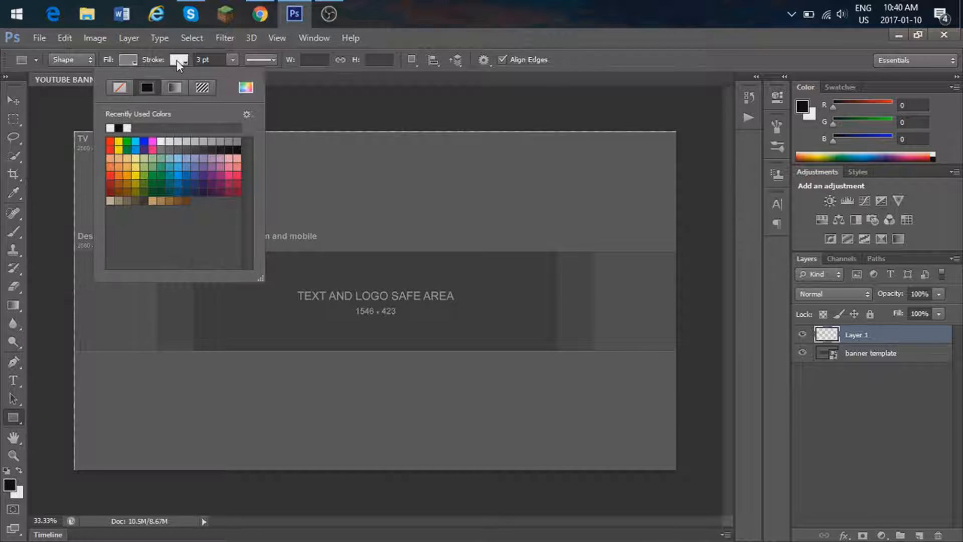
left_click(186, 141)
left_click(67, 477)
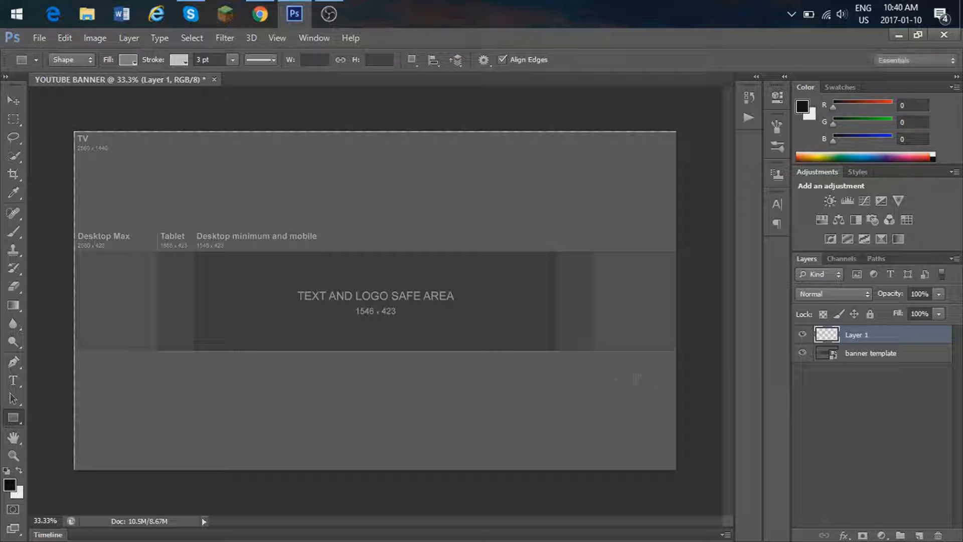
left_click_drag(61, 484, 692, 350)
left_click_drag(54, 107, 726, 249)
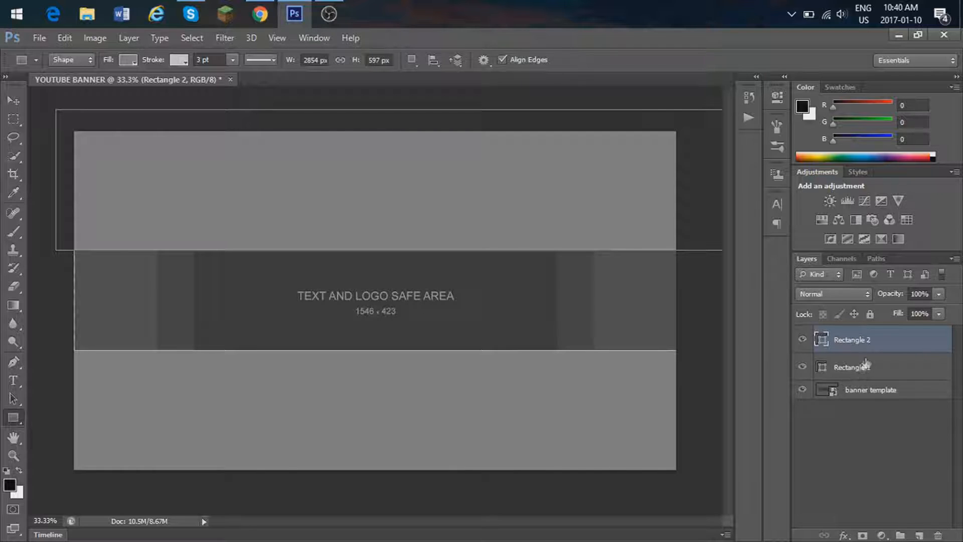
Step: Merge the two rectangle layers into one and add an empty layer above it
left_click(897, 373, "shift")
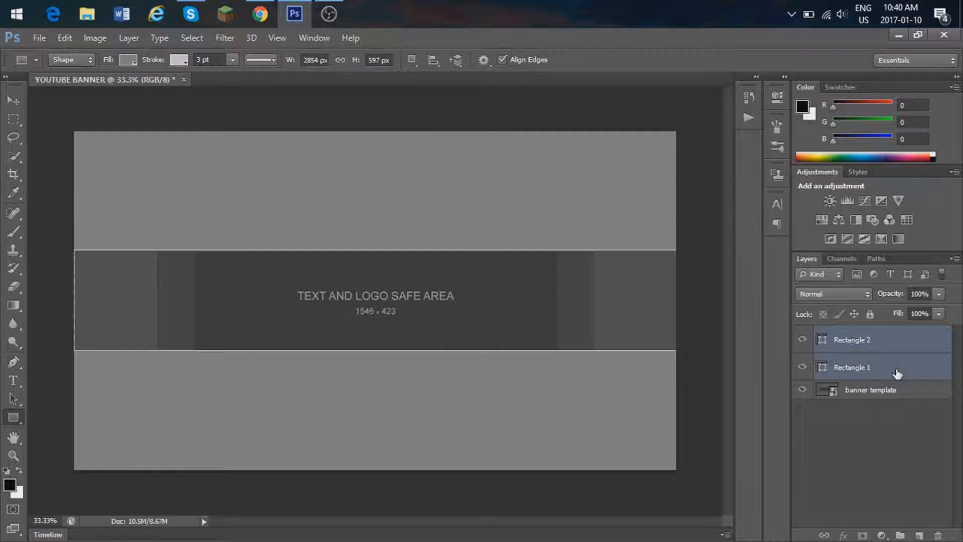
key("ctrl+e")
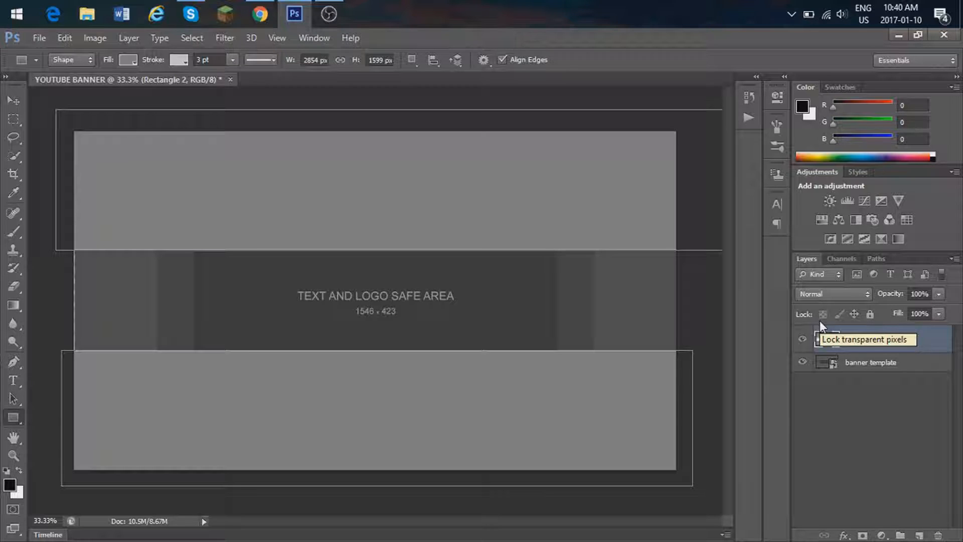
left_click(918, 534)
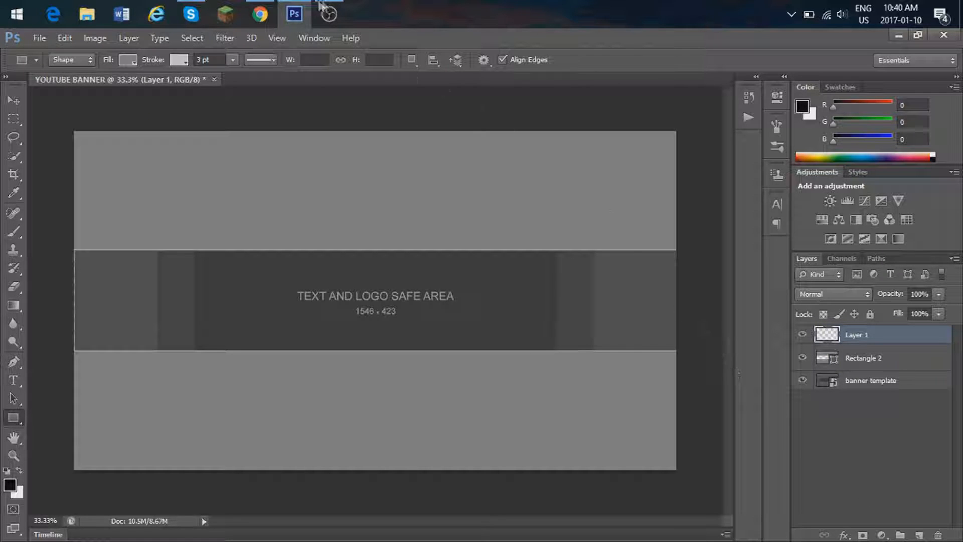
Step: Check the blue squares wallpaper in Chrome, and place back ground blue.jpg in the banner document
left_click(259, 14)
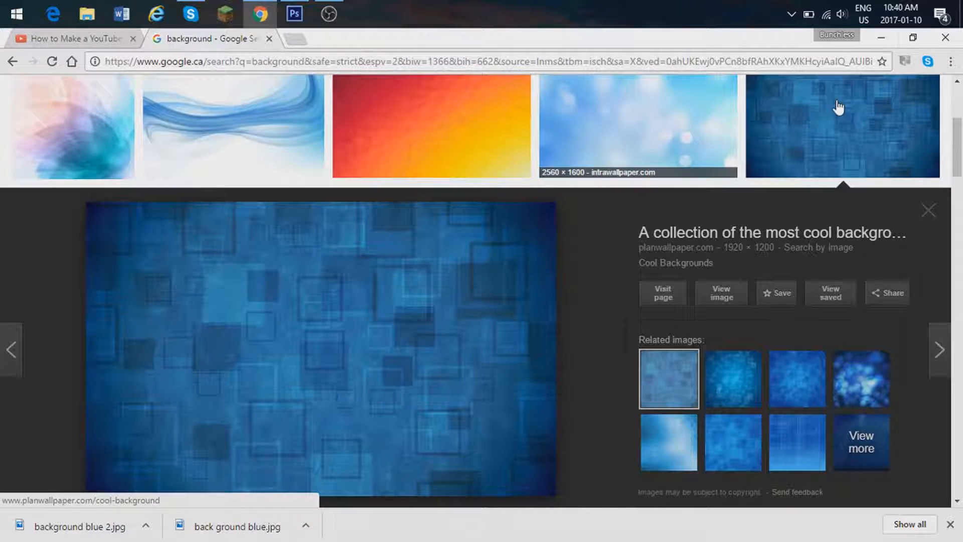
left_click(881, 38)
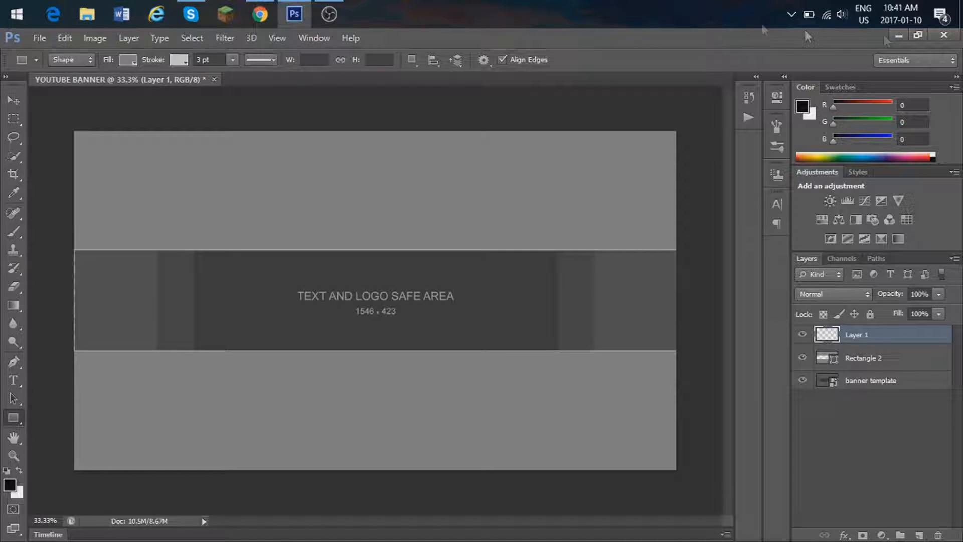
left_click(40, 38)
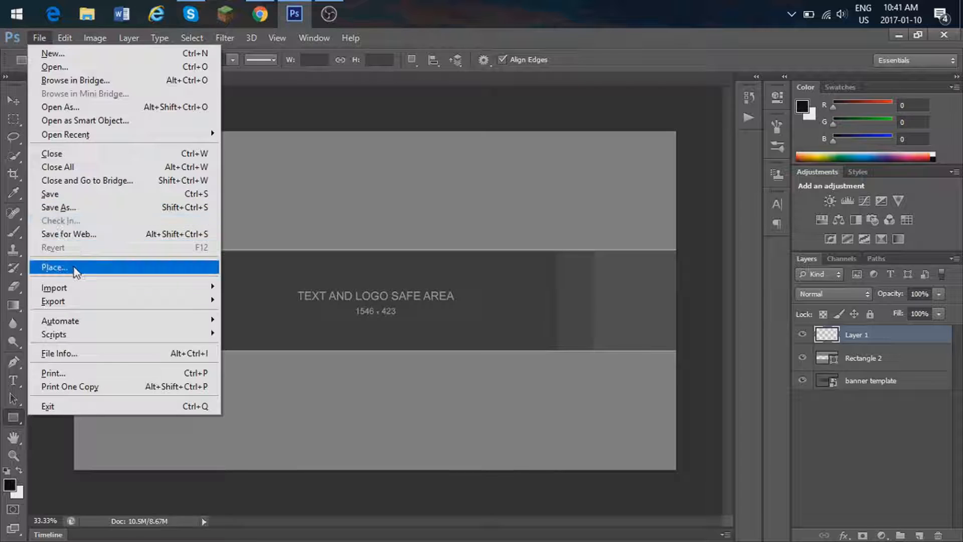
left_click(74, 268)
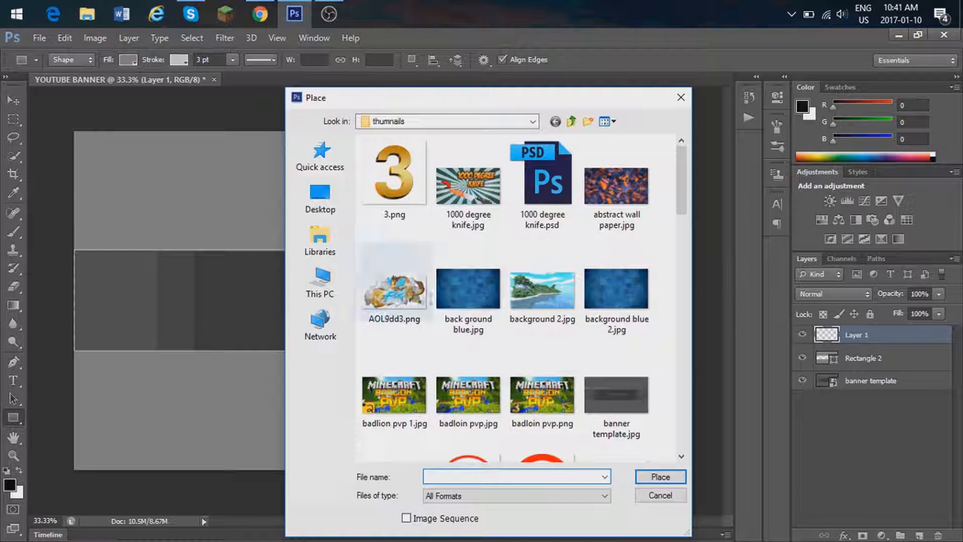
left_click(471, 295)
left_click(660, 477)
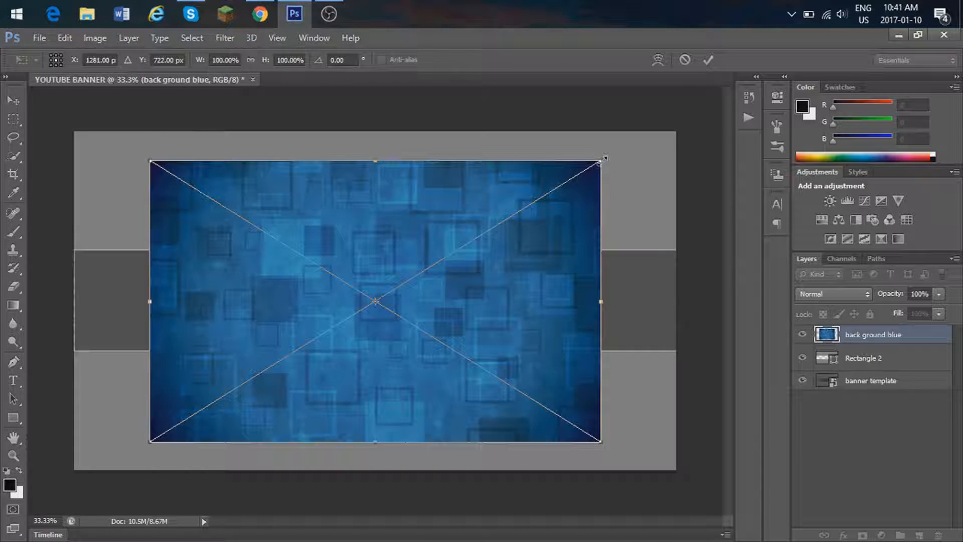
Step: Stretch the placed blue background to about 133% width and 120% height so it fills the whole canvas
left_click_drag(602, 159, 649, 132)
left_click_drag(648, 288, 674, 287)
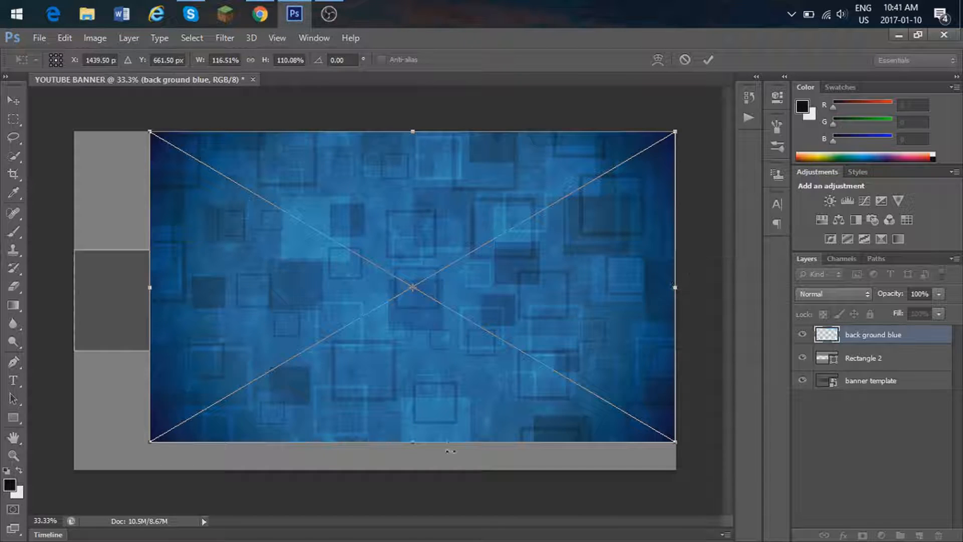
left_click_drag(414, 441, 414, 469)
left_click_drag(149, 300, 74, 300)
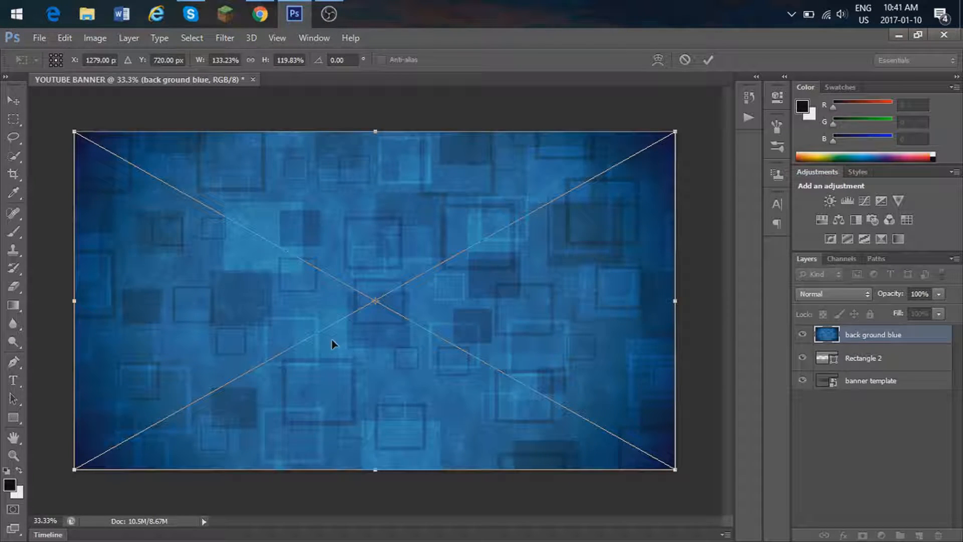
right_click(560, 308)
left_click(577, 314)
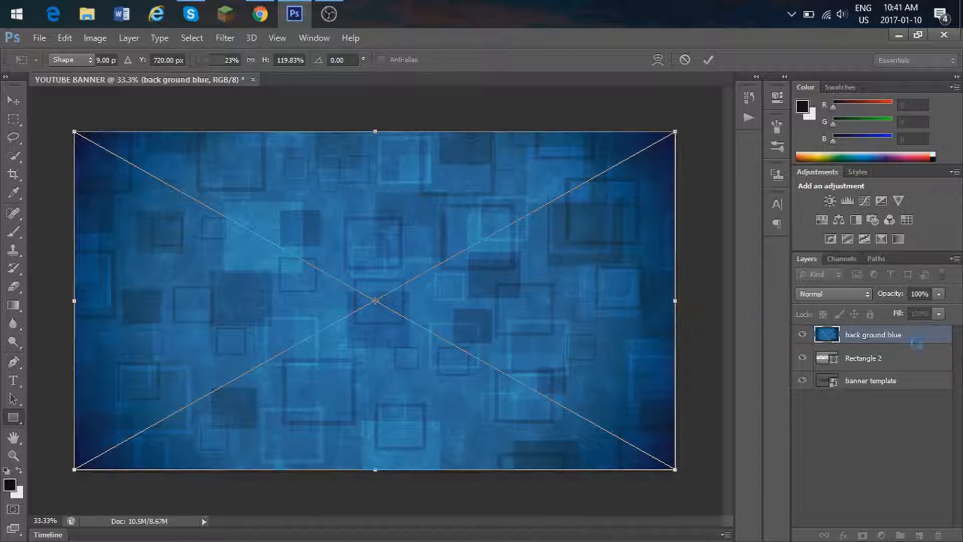
Step: Reorder the back ground blue layer beneath Rectangle 2 and add an empty layer at the top of the stack
left_click_drag(864, 336, 867, 370)
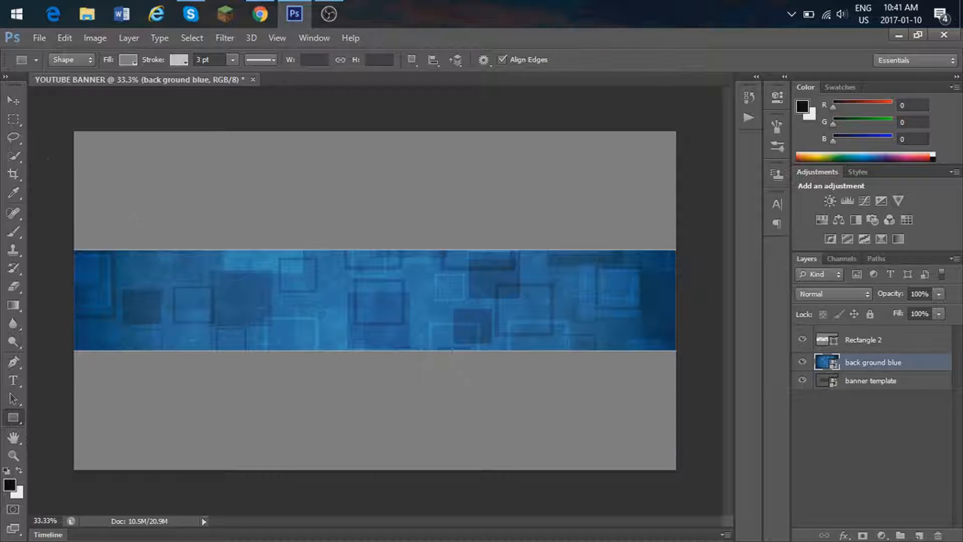
left_click(17, 102)
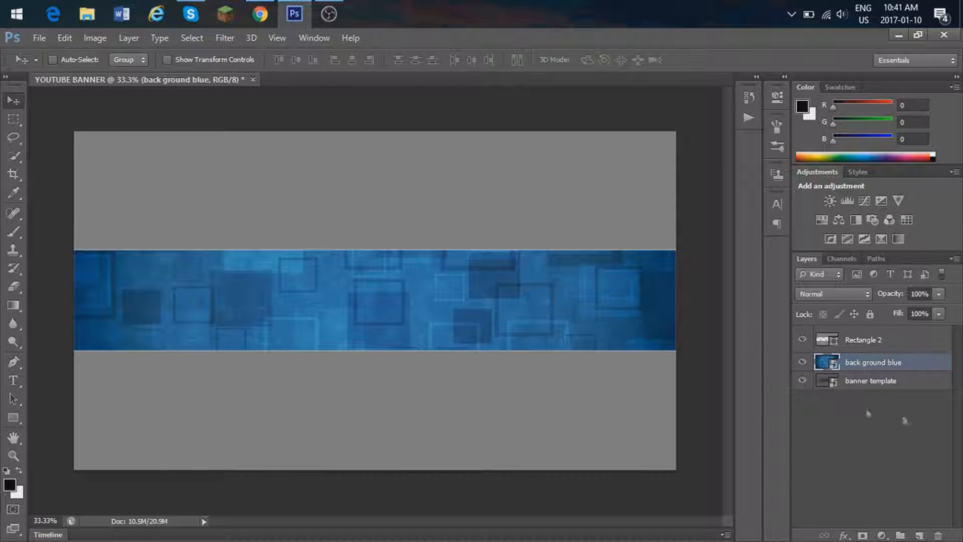
left_click(860, 344)
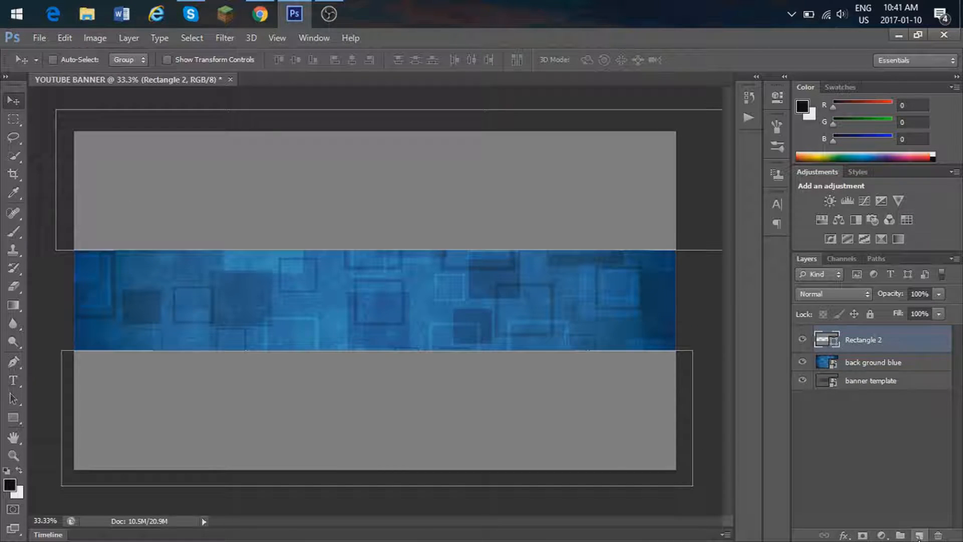
left_click(919, 536)
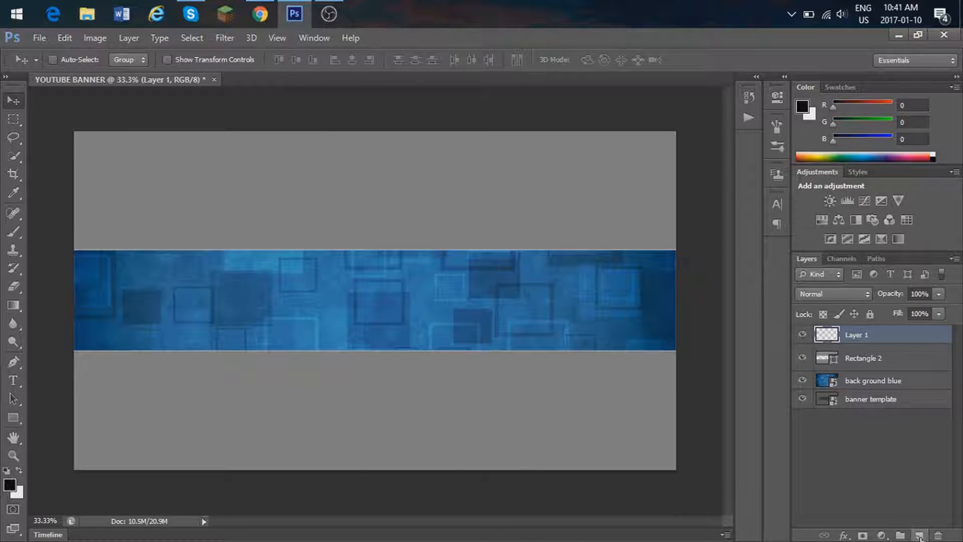
Step: Add the text BUNCHLESS in white at 150 pt in the upper part of the blue band
left_click(14, 382)
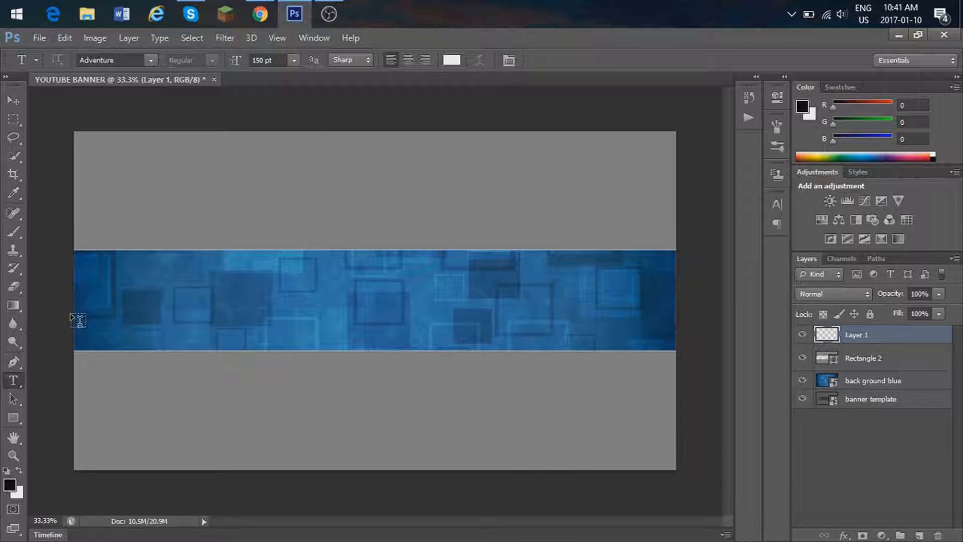
left_click(306, 277)
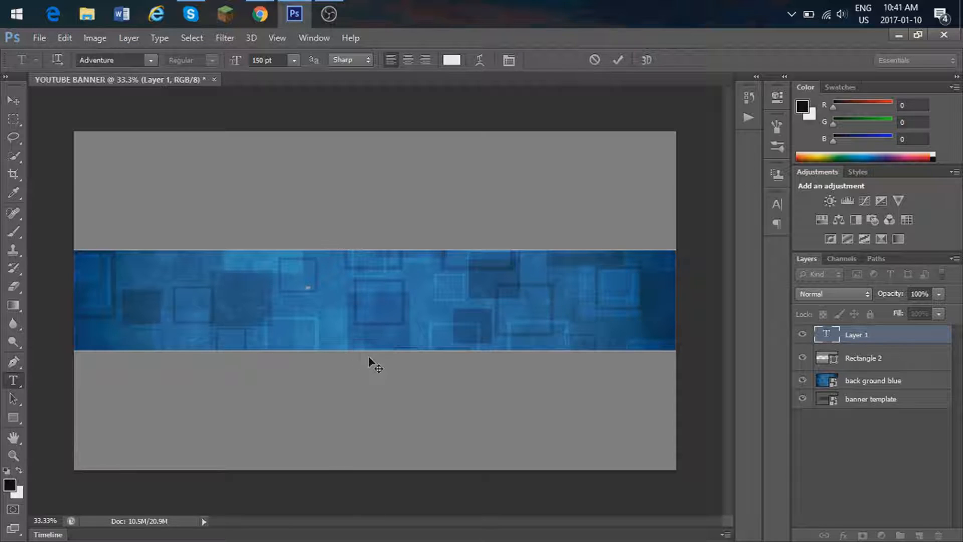
key("Caps_Lock")
type("BUNCHLES")
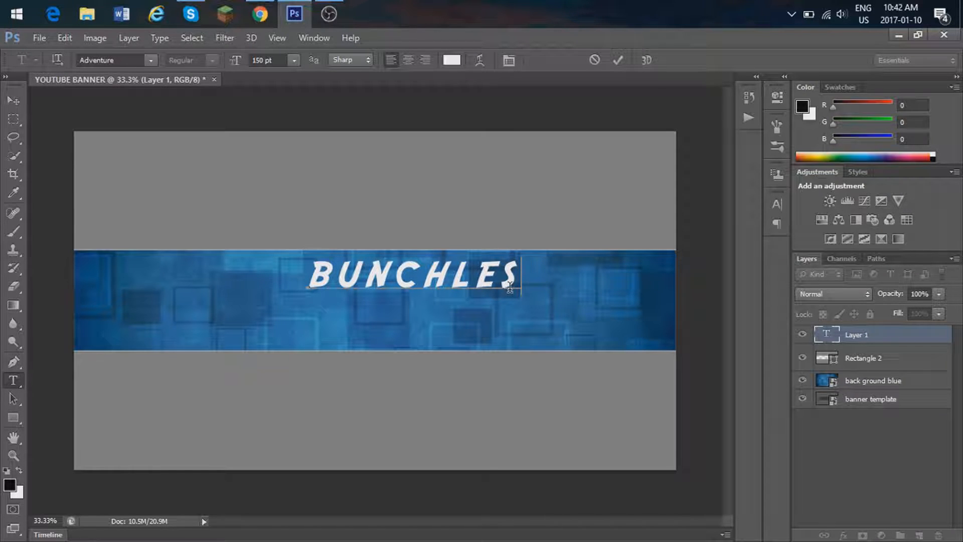
type("S")
Step: Change the font of the whole BUNCHLESS text to Agency FB
left_click_drag(519, 277, 284, 274)
left_click(151, 60)
left_click(120, 60)
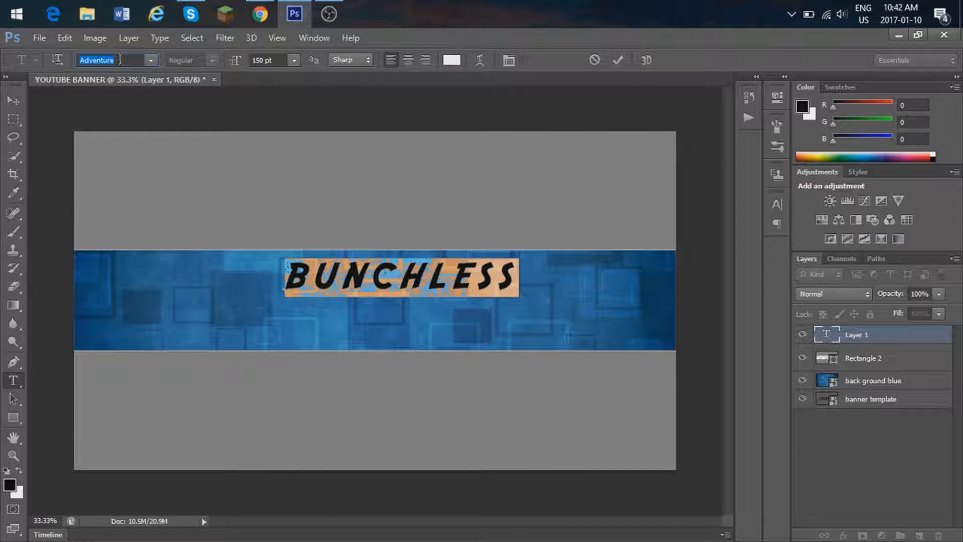
type("Av")
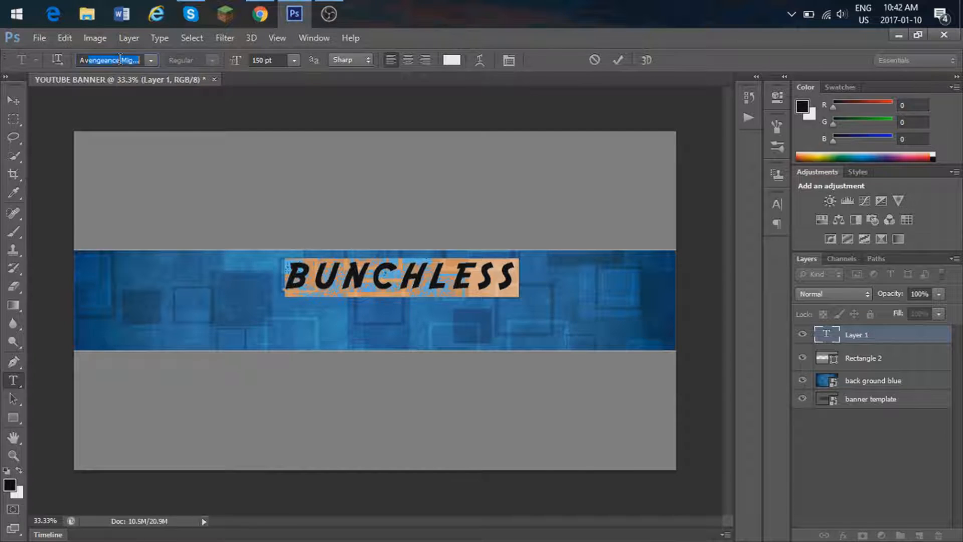
key("BackSpace")
key("BackSpace")
left_click(152, 60)
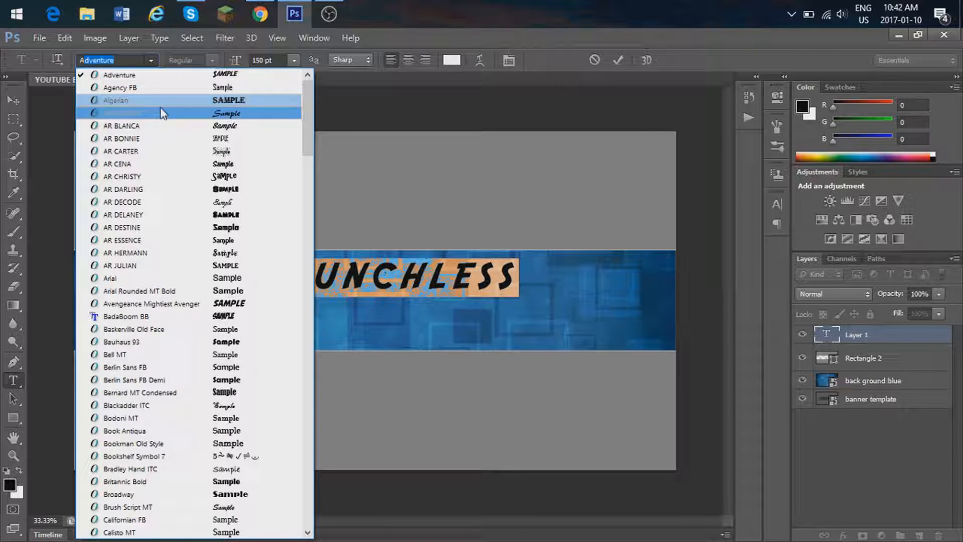
left_click(160, 112)
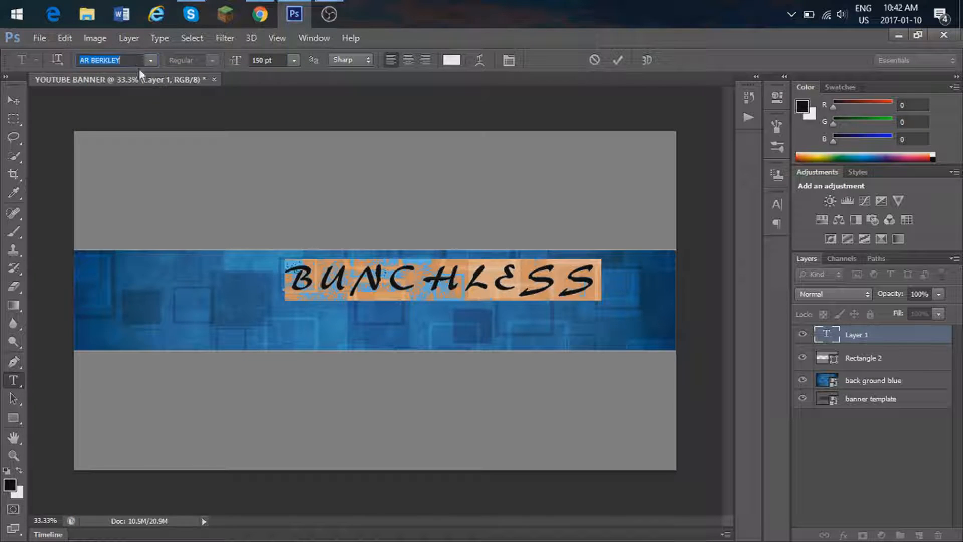
left_click(150, 61)
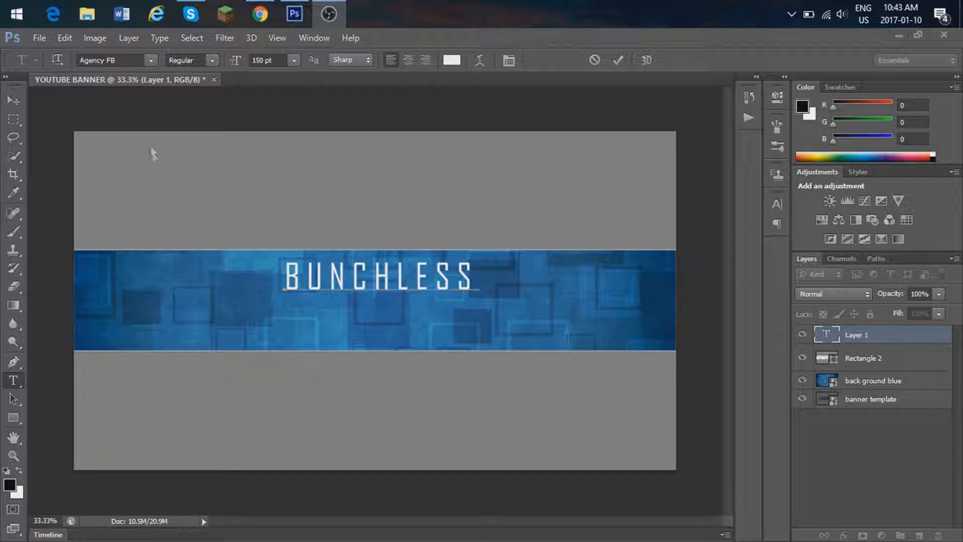
Step: Center the BUNCHLESS text layer horizontally on the canvas
left_click(14, 102)
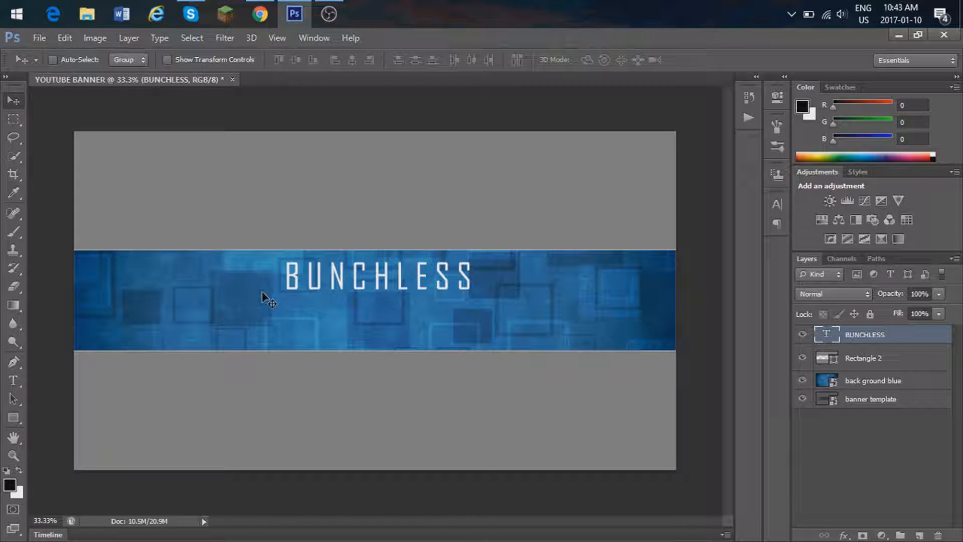
key("ctrl+a")
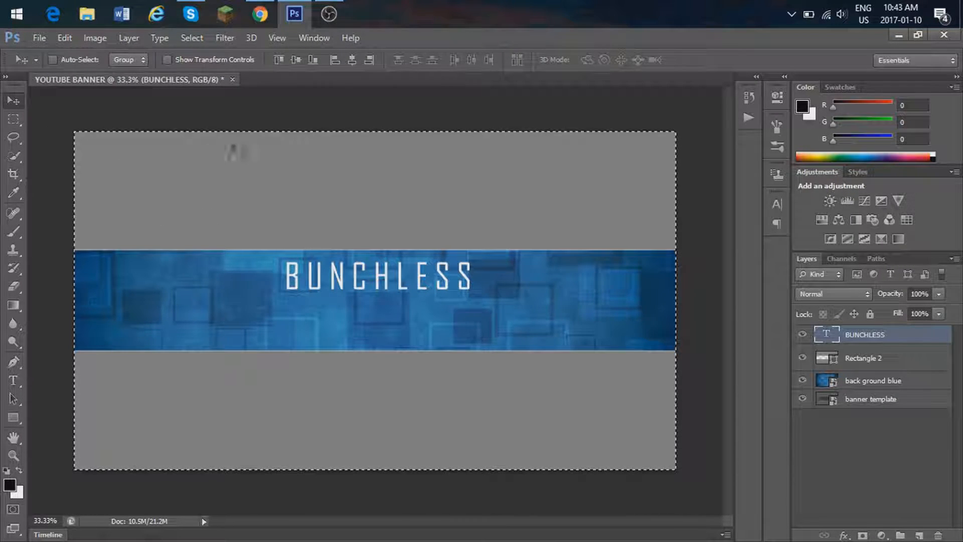
left_click(354, 62)
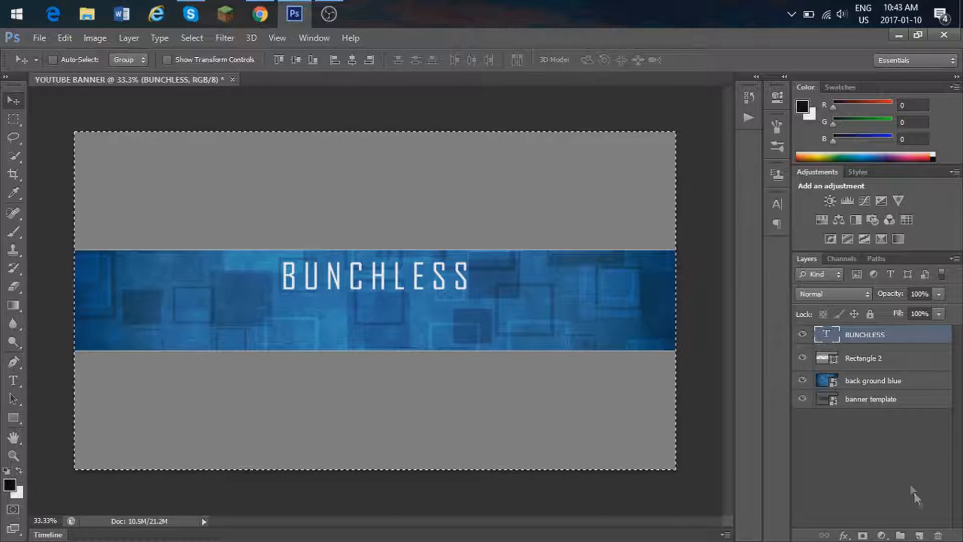
Step: Add a new layer with the text GRAPE in Agency FB at 150 pt, just below BUNCHLESS
left_click(918, 535)
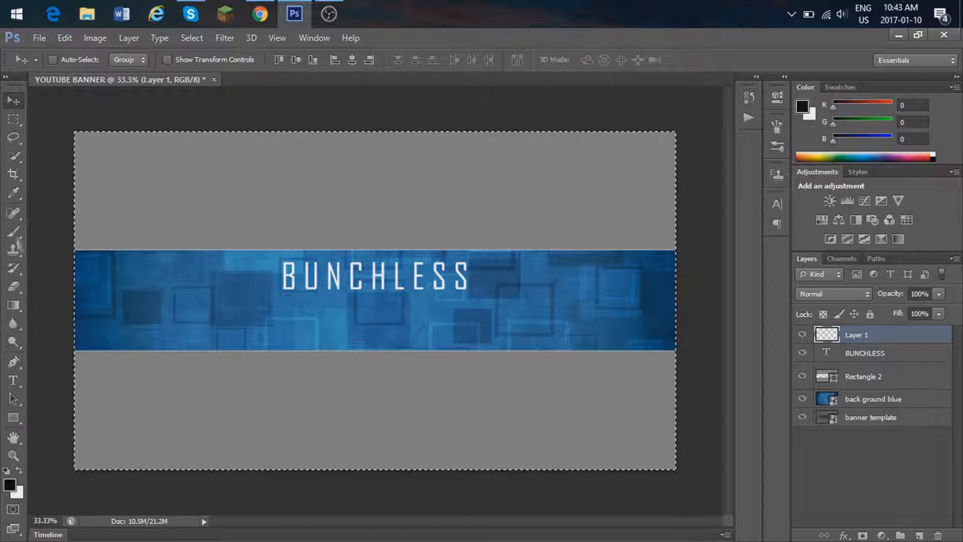
left_click(13, 379)
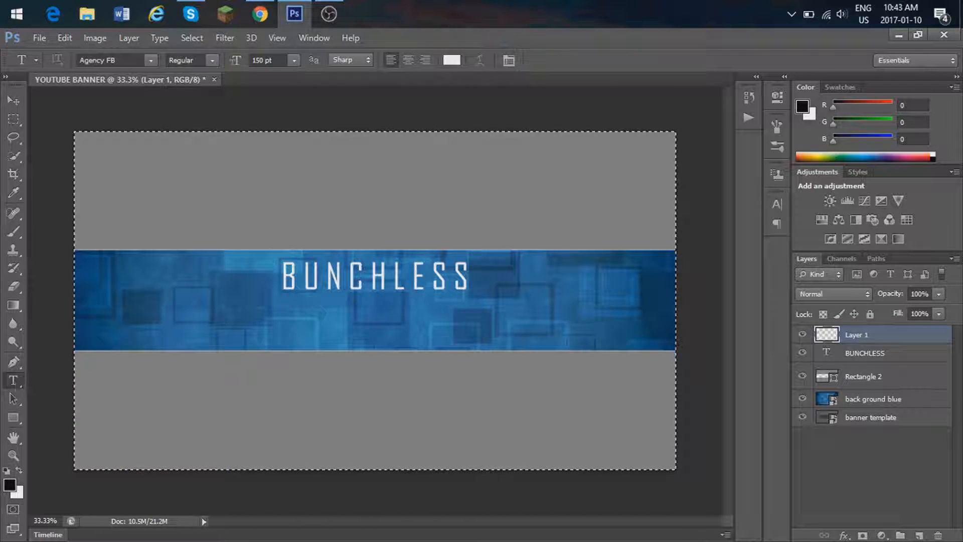
left_click(341, 312)
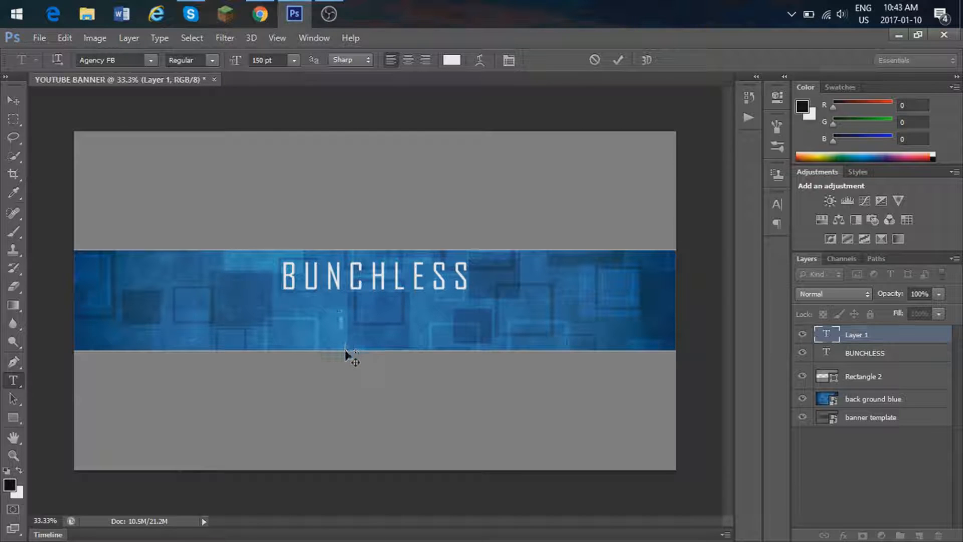
type("GRAOPE")
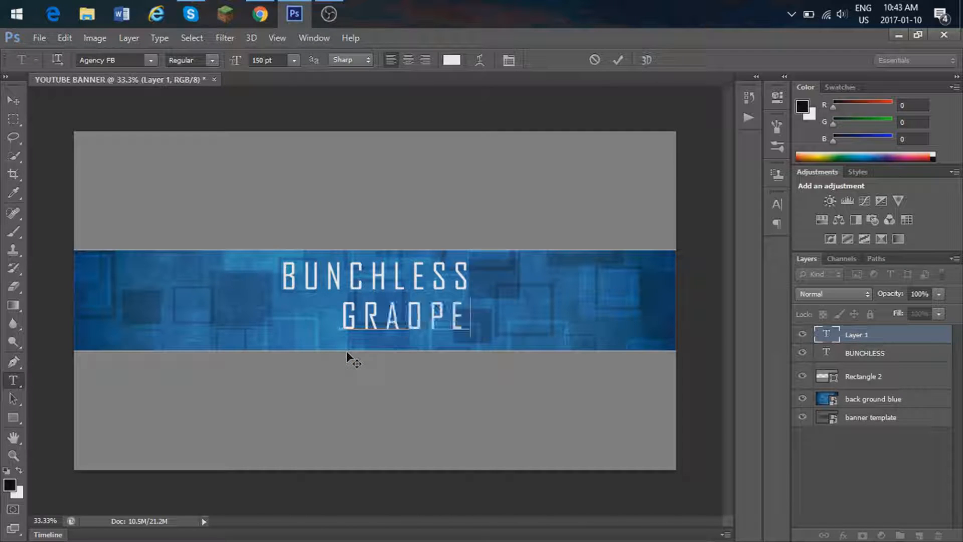
key("BackSpace")
key("BackSpace")
key("BackSpace")
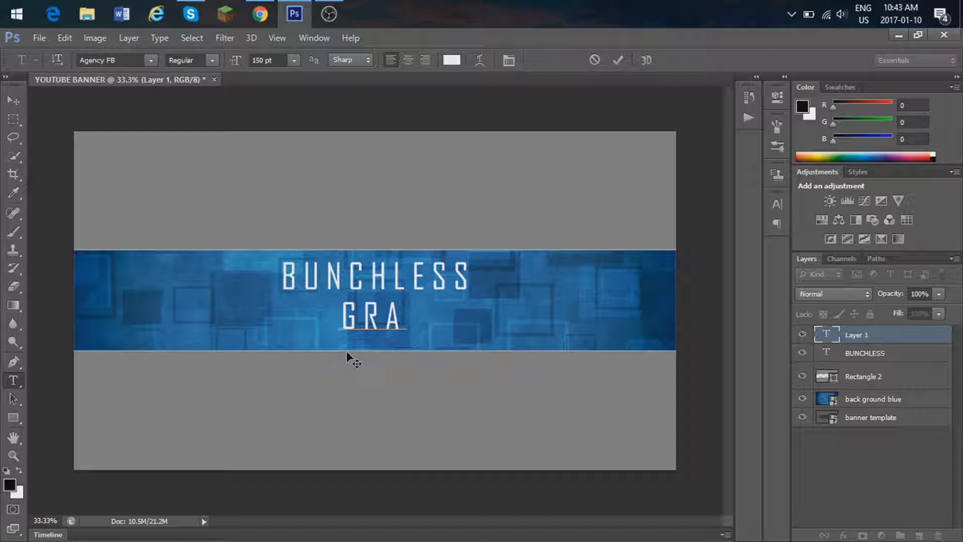
type("PE")
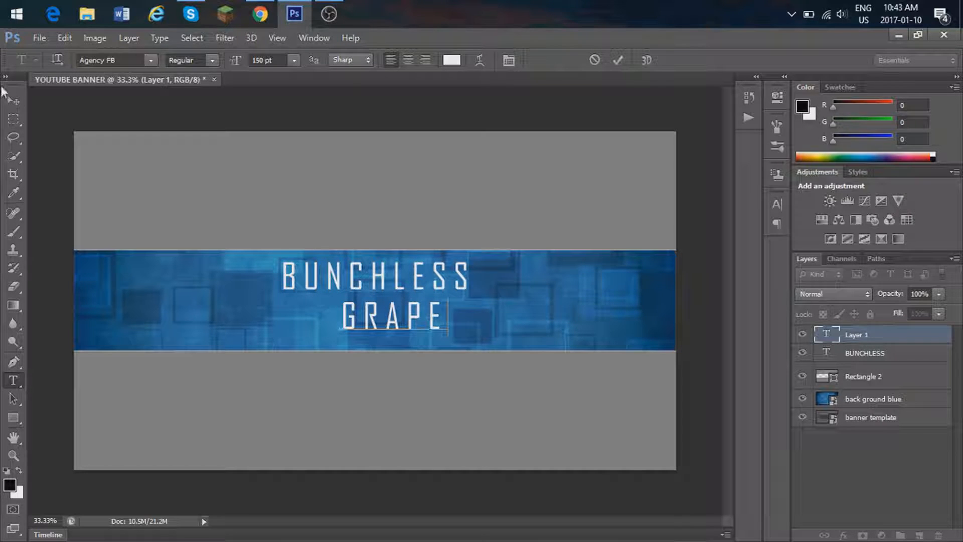
Step: Center the GRAPE text layer horizontally on the canvas
left_click(13, 100)
key("ctrl+a")
left_click(352, 60)
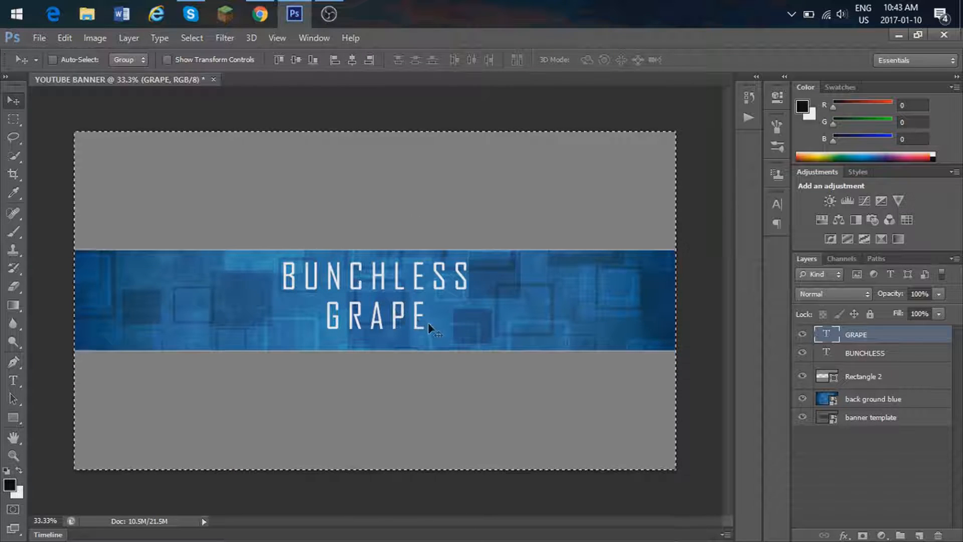
Step: Change the font of the GRAPE text to Avengeance Mightiest Avenger
left_click(14, 380)
left_click_drag(419, 315, 142, 26)
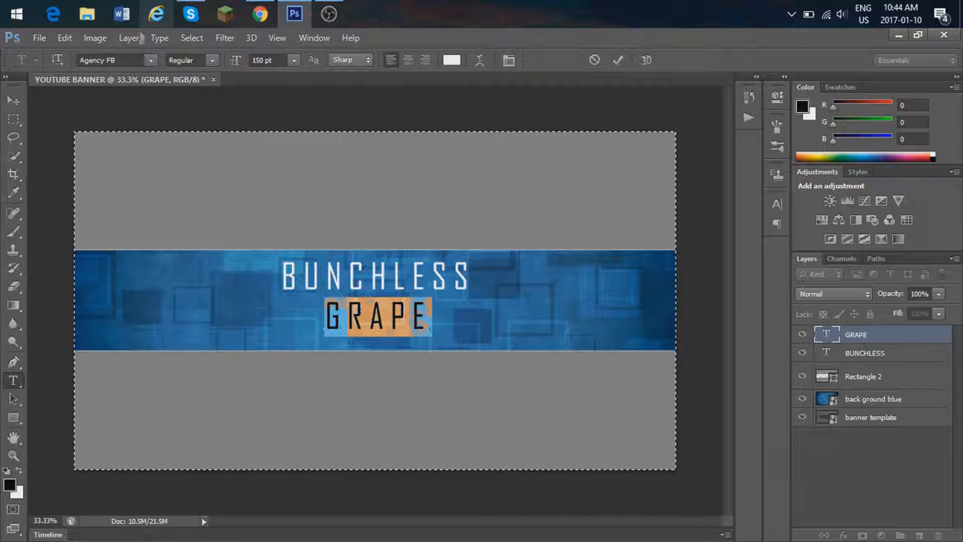
left_click(150, 59)
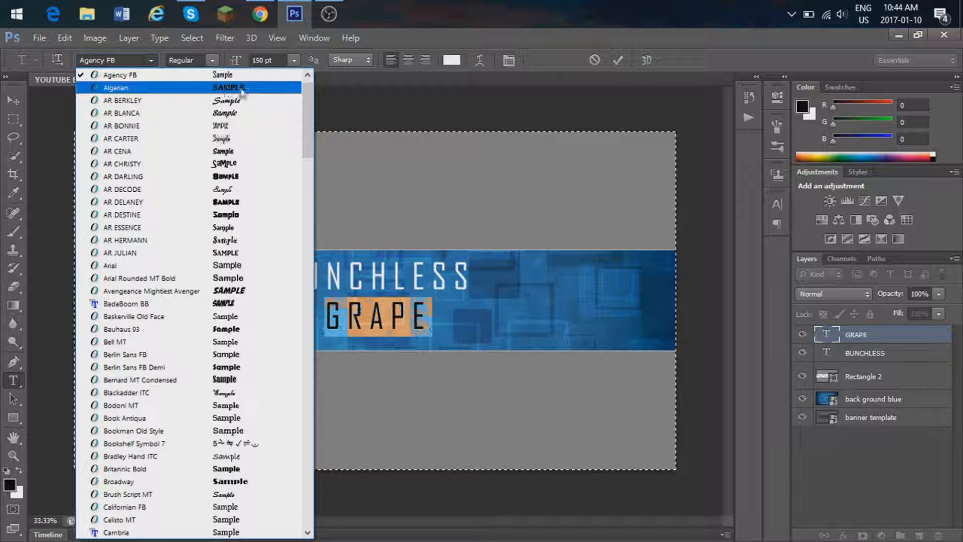
left_click(240, 290)
left_click_drag(452, 413, 421, 411)
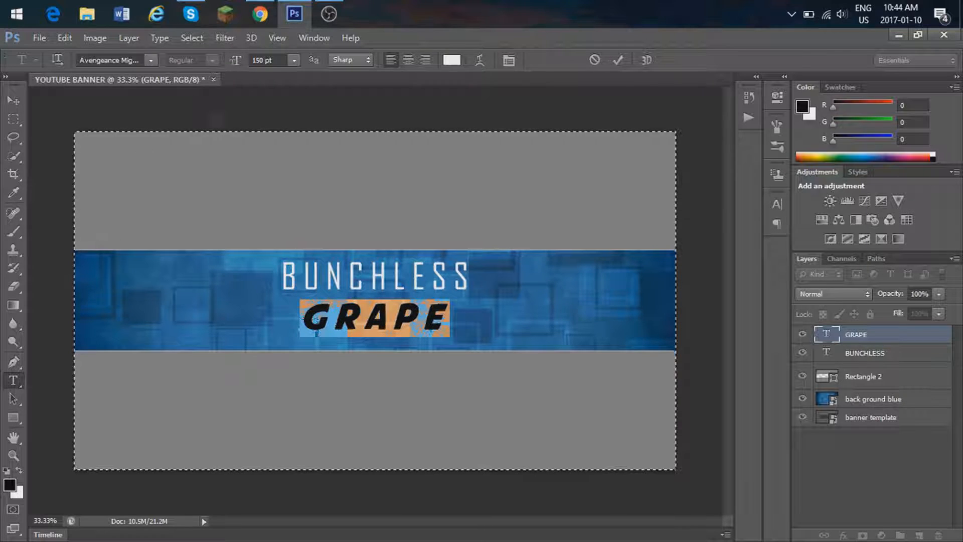
left_click(14, 100)
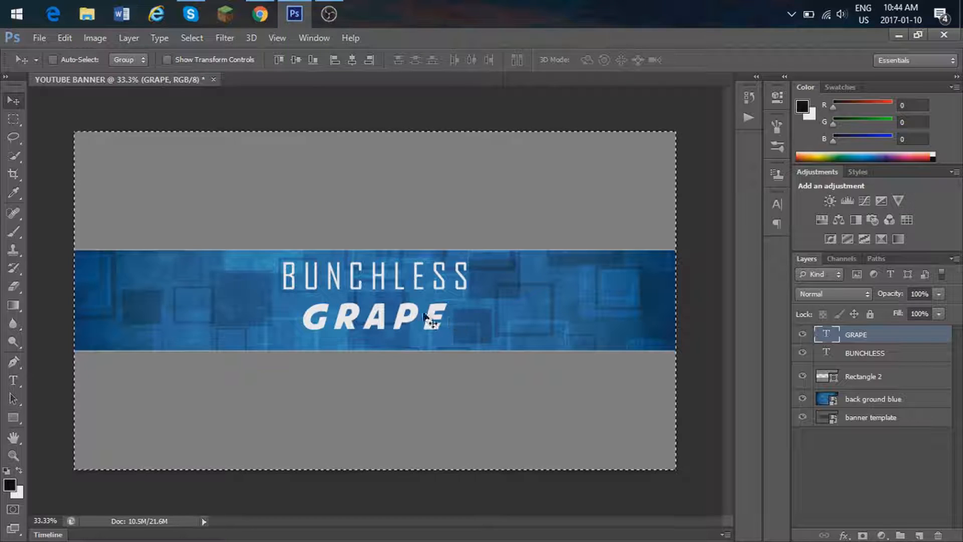
Step: Add a Gradient Overlay to the GRAPE layer and set the gradient's 0% color stop to dark purple 36036e
right_click(856, 339)
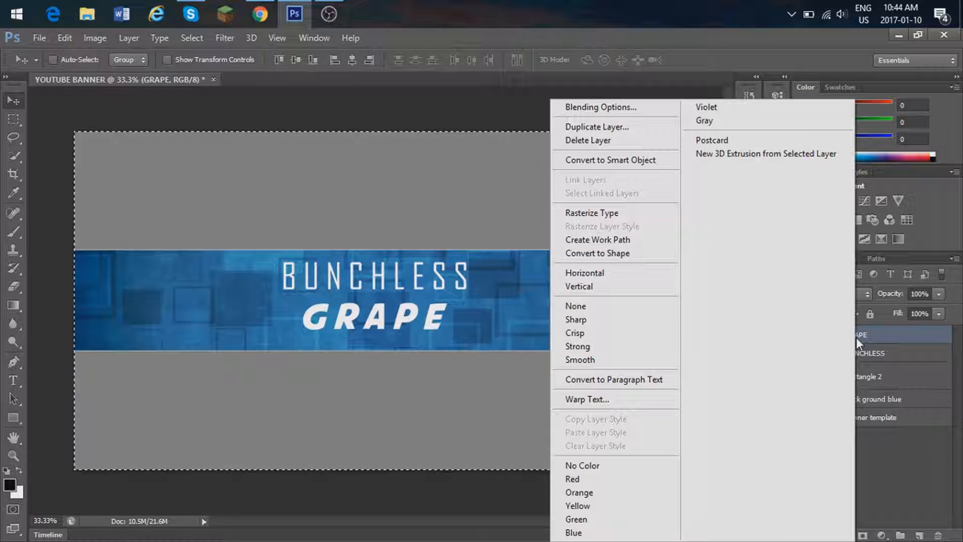
left_click(631, 106)
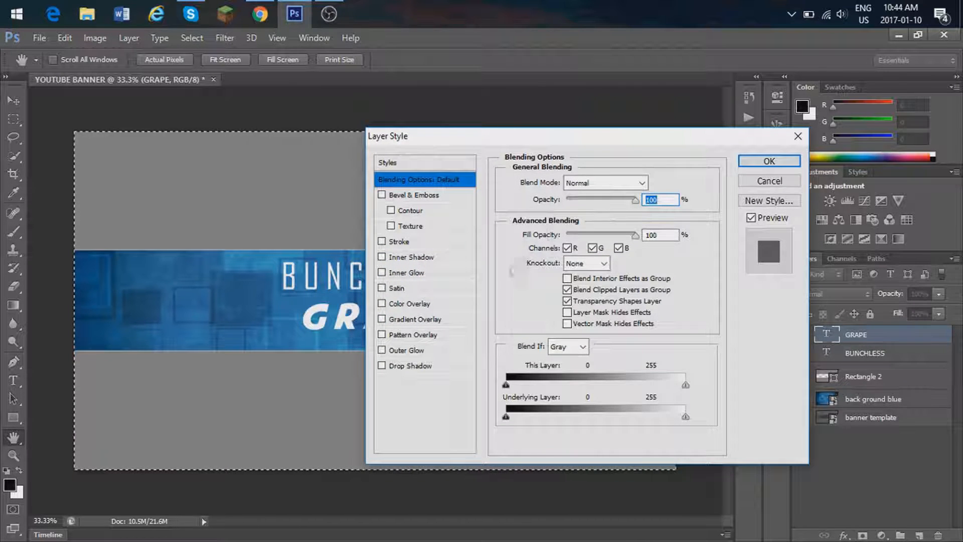
left_click(426, 321)
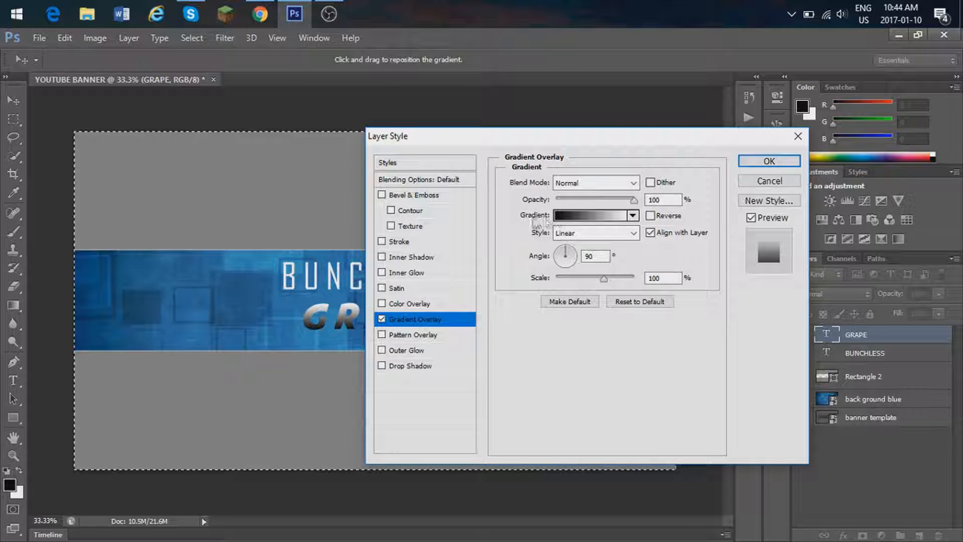
left_click(576, 219)
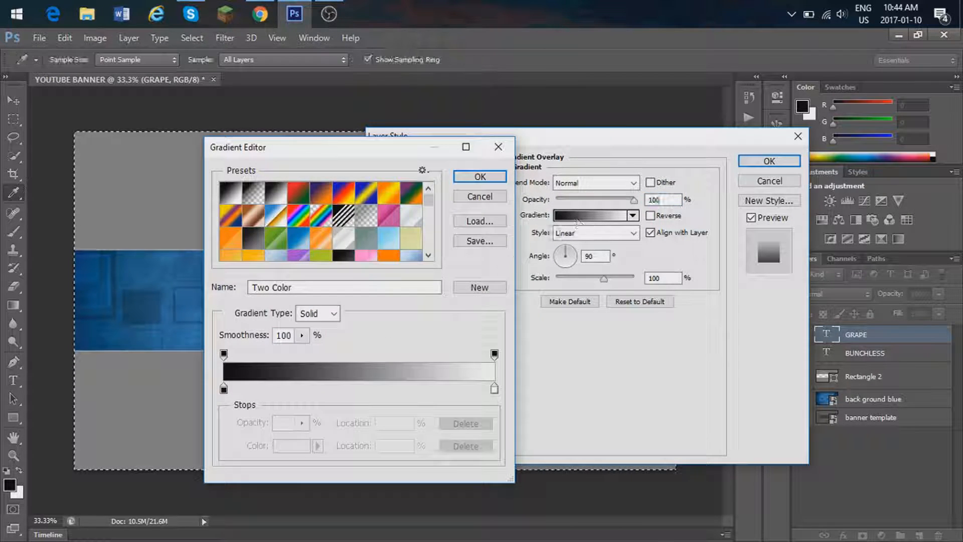
left_click(224, 389)
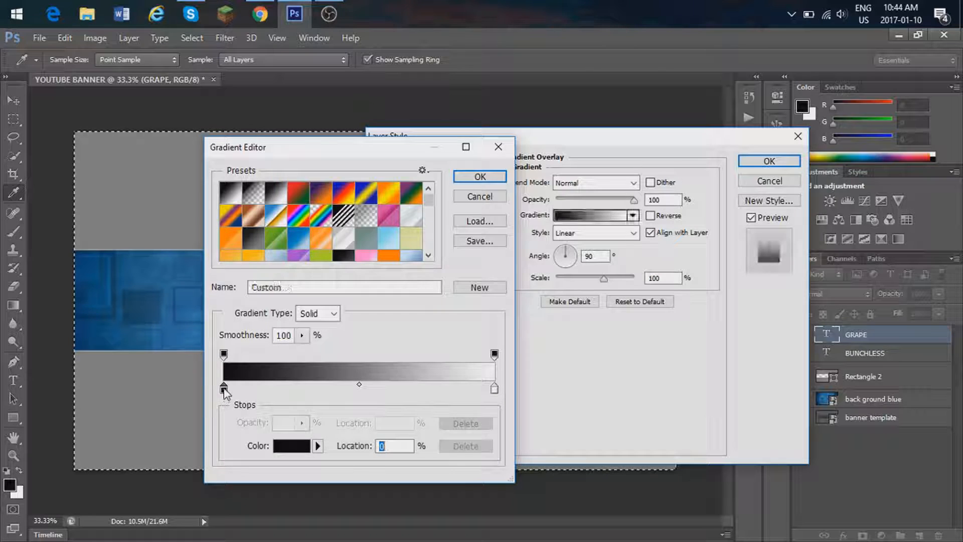
left_click(293, 448)
left_click_drag(687, 415, 688, 282)
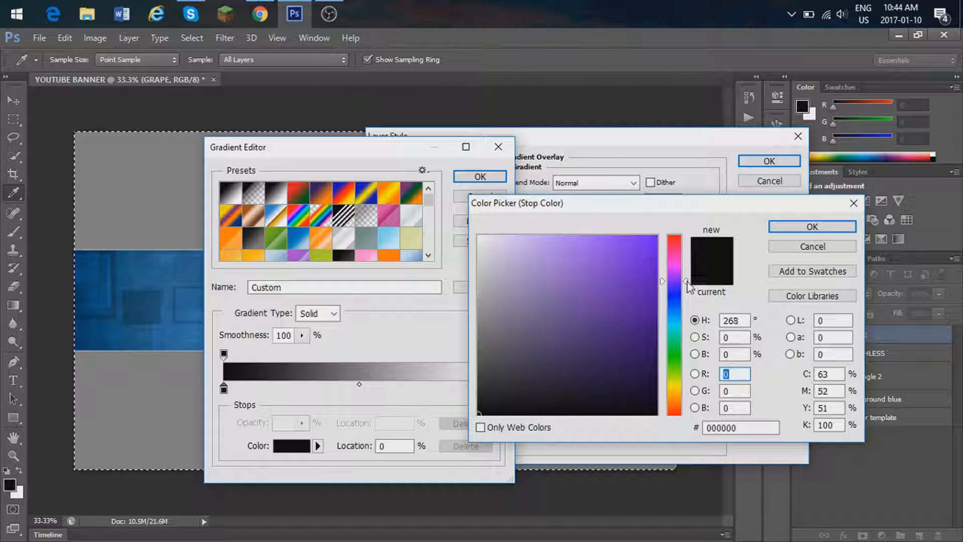
left_click(651, 337)
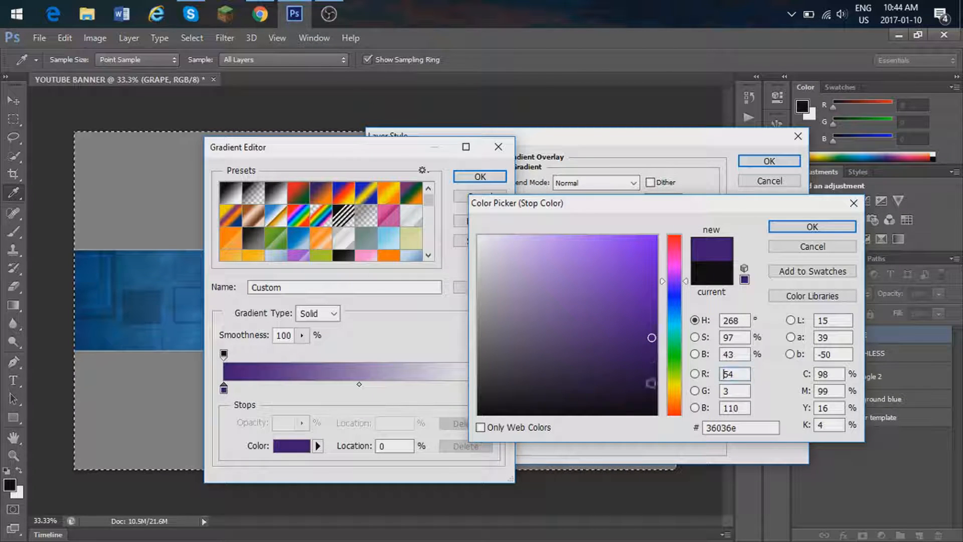
left_click(800, 228)
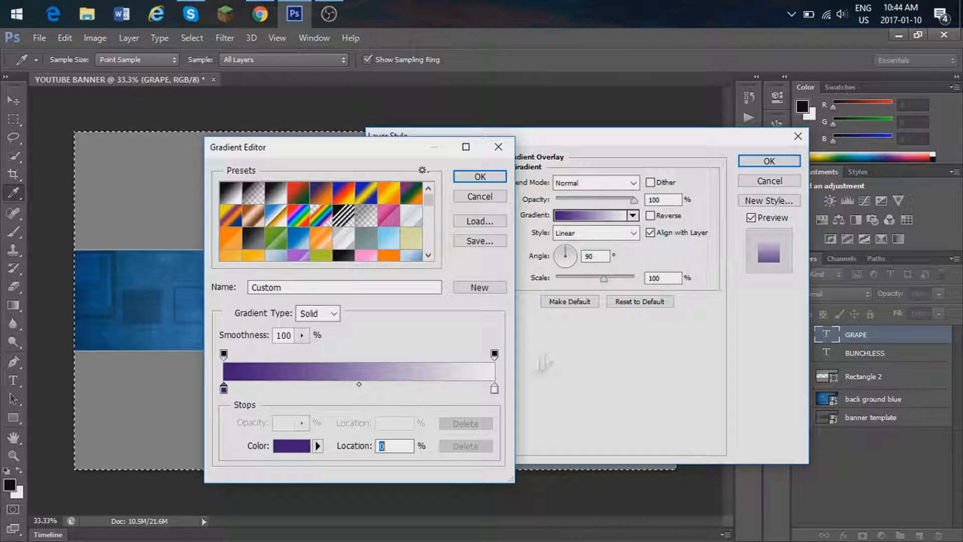
Step: Set the gradient's 100% color stop to bright purple b704fa and apply the overlay to the GRAPE layer
left_click(494, 389)
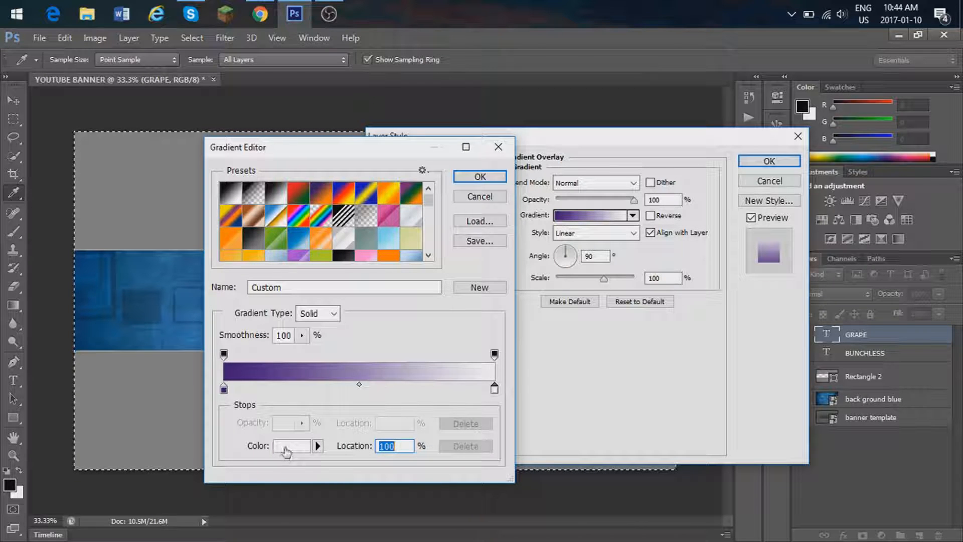
left_click(285, 447)
left_click_drag(686, 418, 689, 276)
left_click(654, 239)
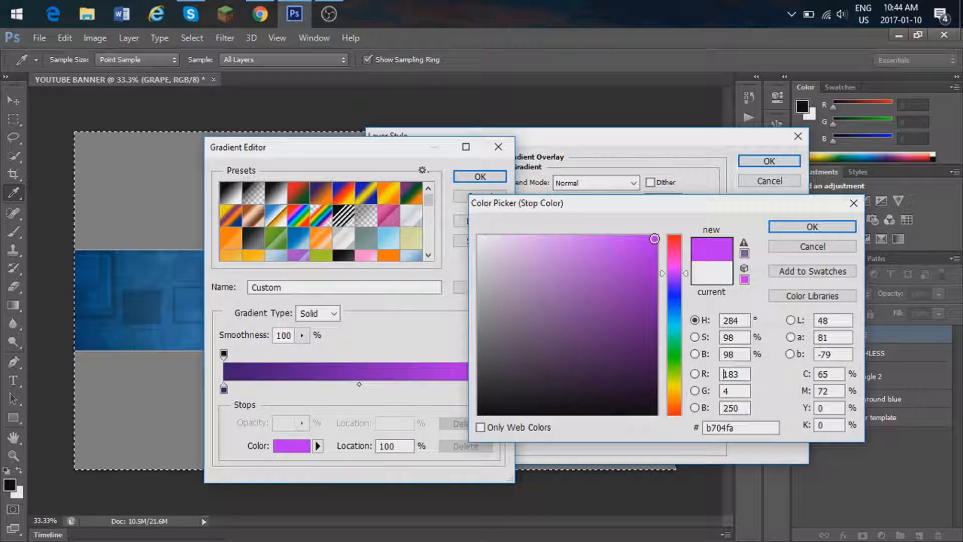
left_click(812, 226)
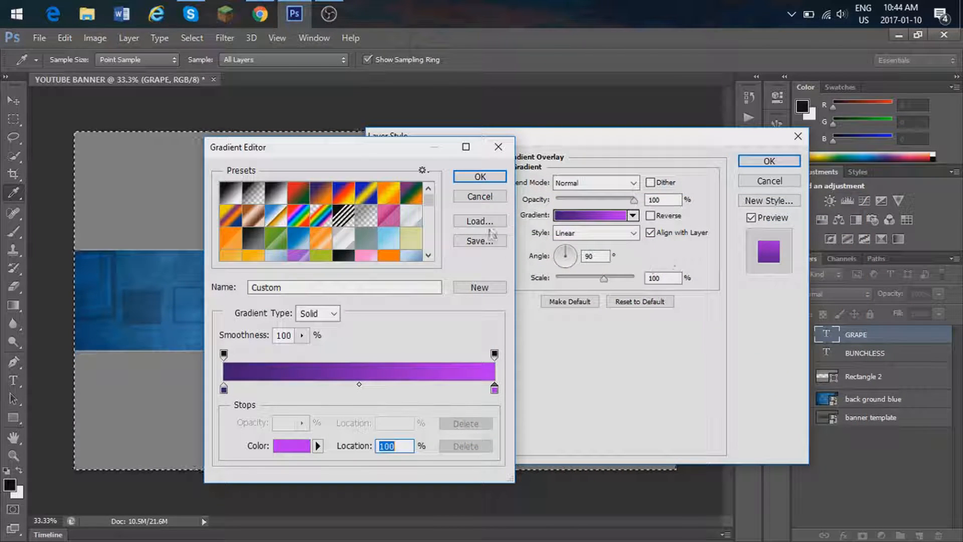
left_click(496, 180)
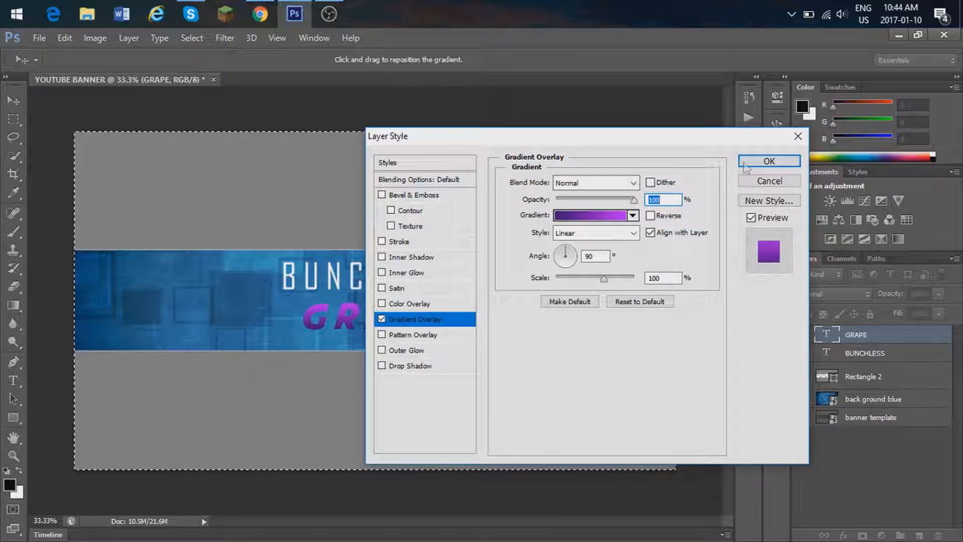
key("Return")
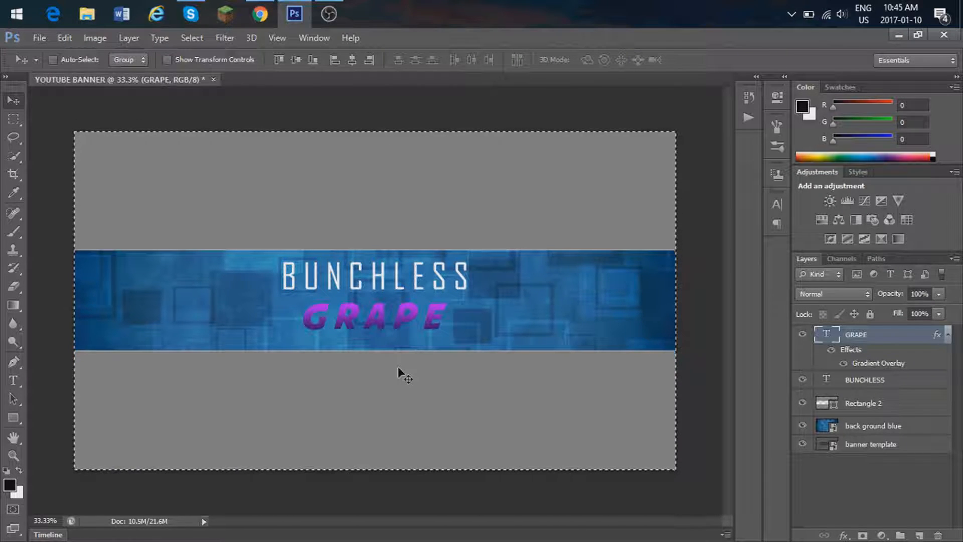
Step: Move the BUNCHLESS text slightly down, closer to the GRAPE text
left_click(875, 382)
left_click_drag(442, 363, 446, 373)
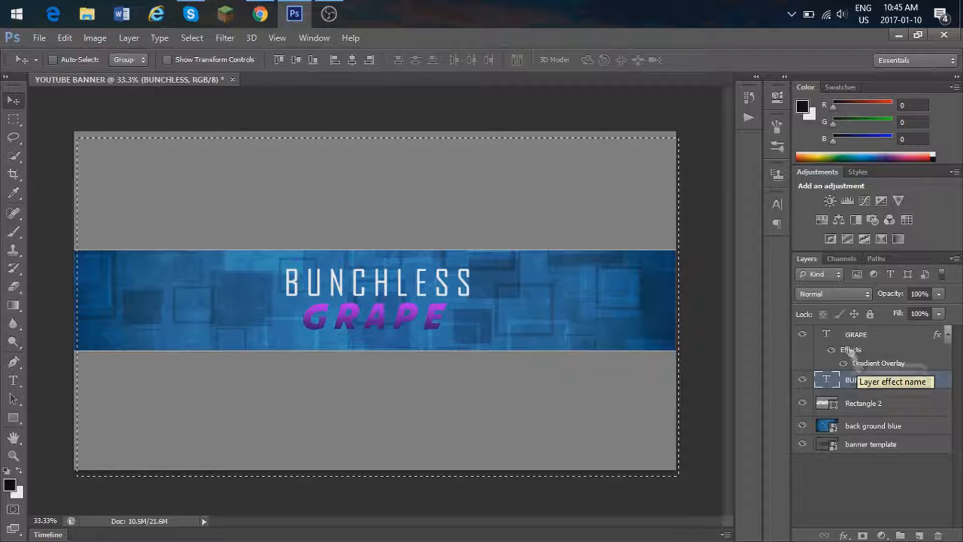
Step: Add a layer above GRAPE and frame the title with an unfilled rectangle about 873 × 306 px, with a 3 pt near-white stroke
left_click(853, 335)
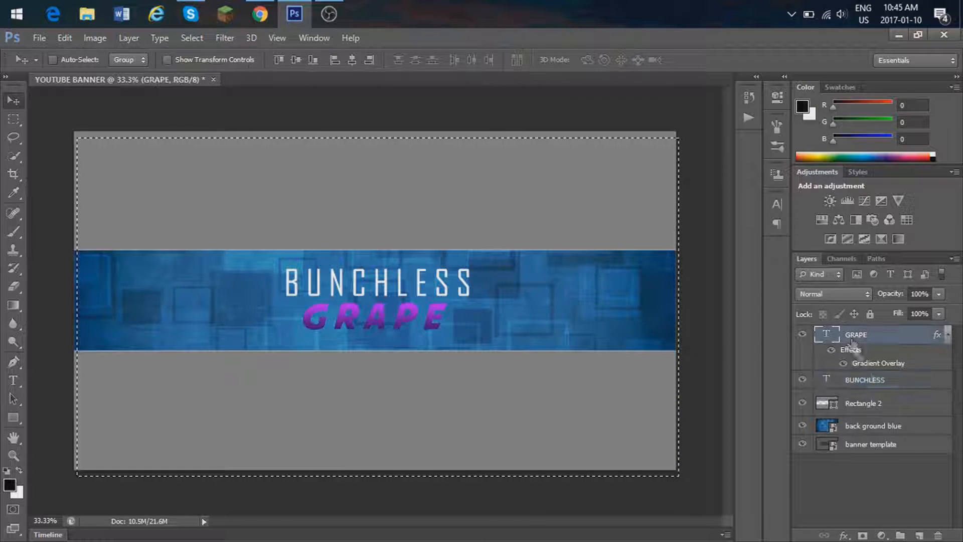
left_click(919, 535)
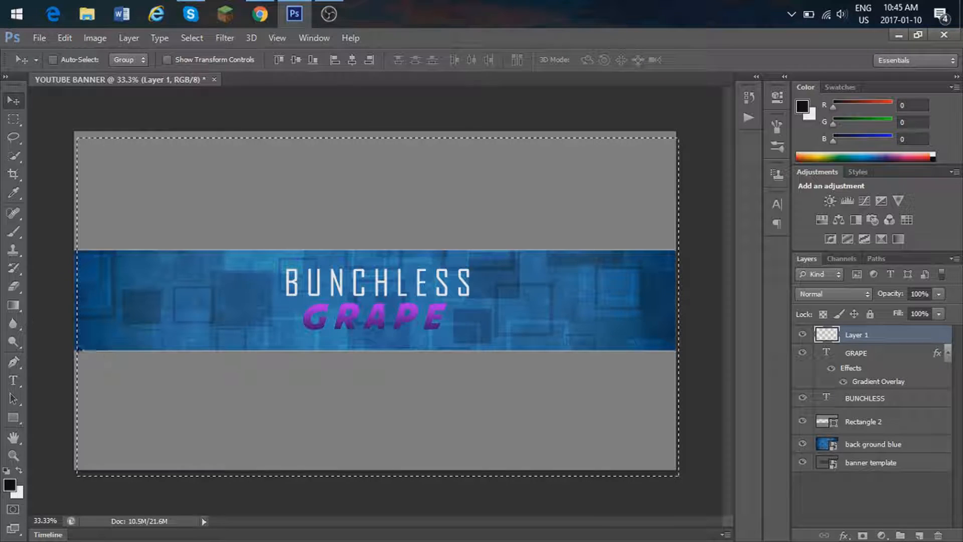
left_click(13, 418)
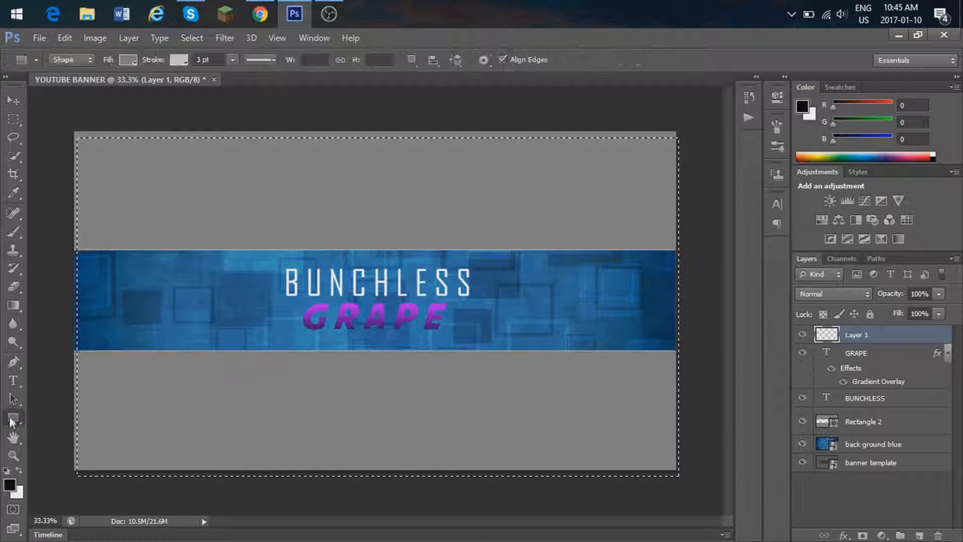
left_click(130, 61)
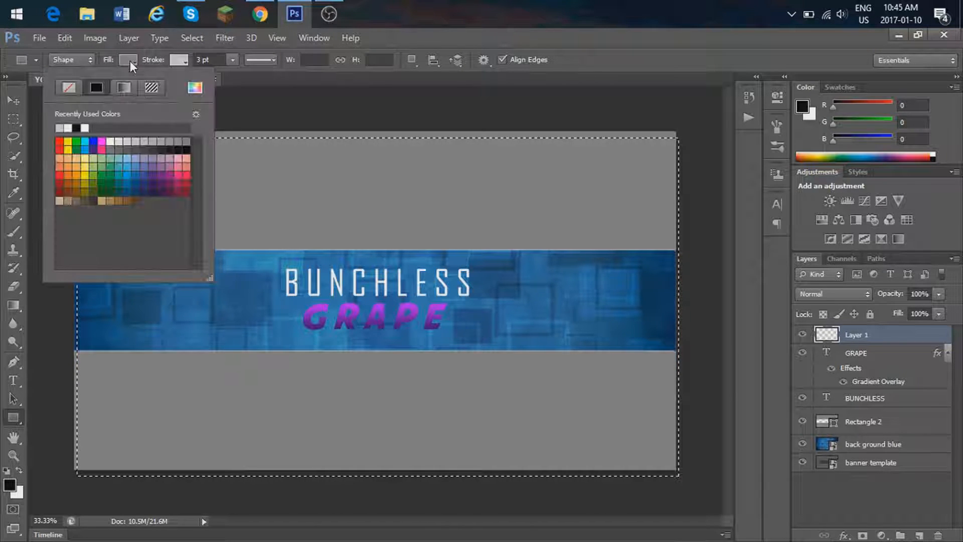
left_click(71, 91)
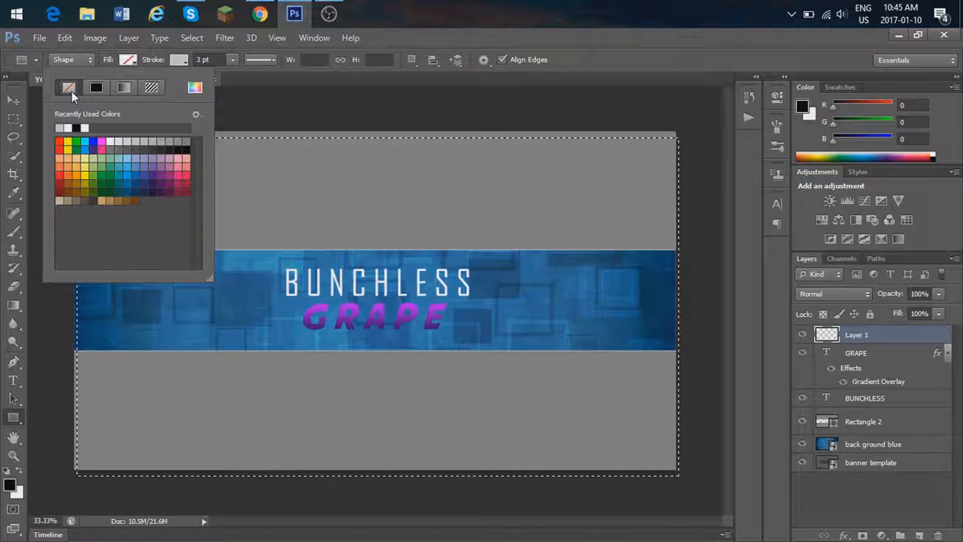
left_click(178, 59)
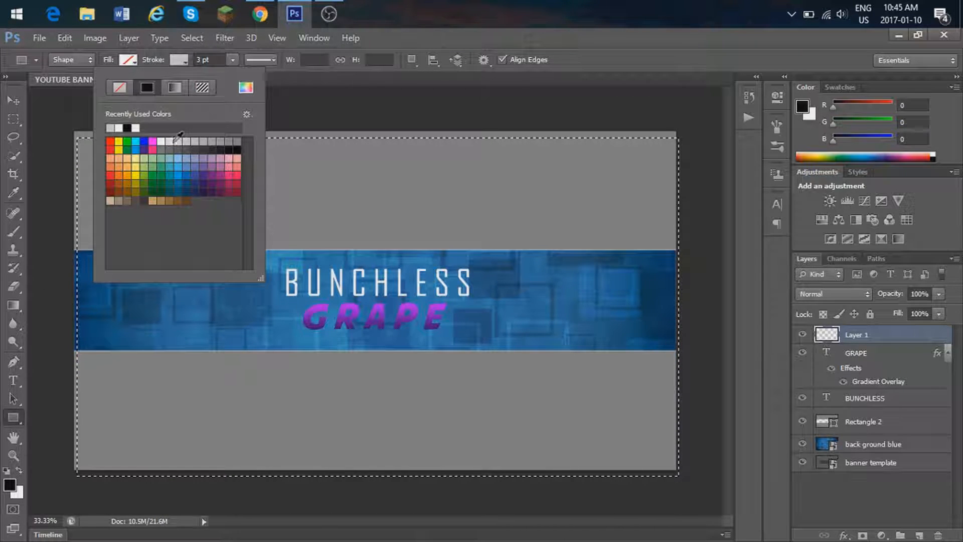
left_click(167, 141)
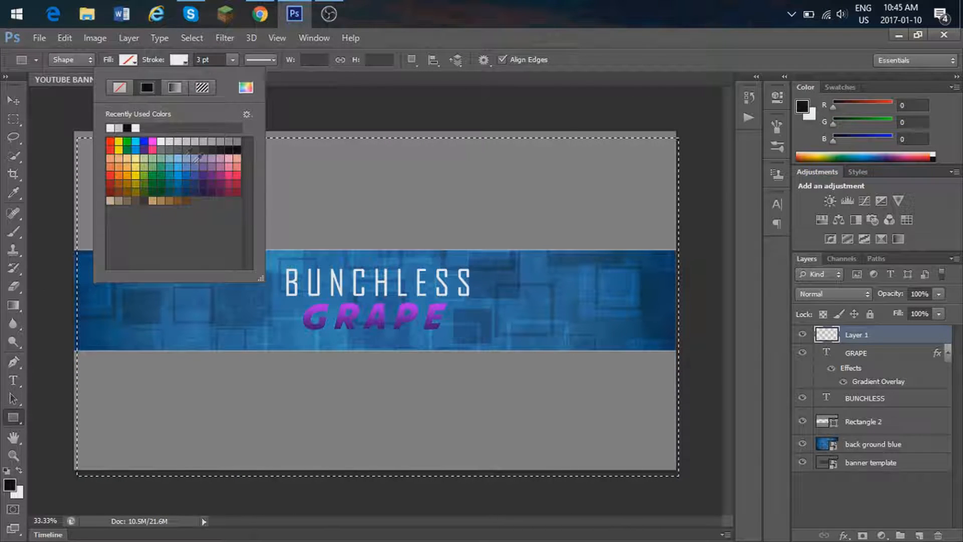
left_click(274, 265)
left_click_drag(275, 265, 479, 334)
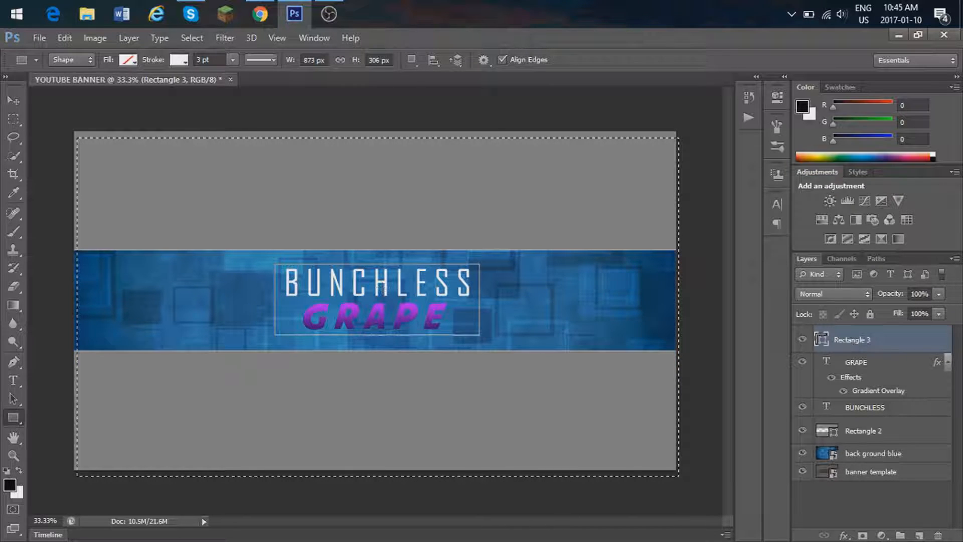
Step: Add a new layer below BUNCHLESS and paint a soft black patch behind the framed title with a size 246 brush
left_click(919, 535)
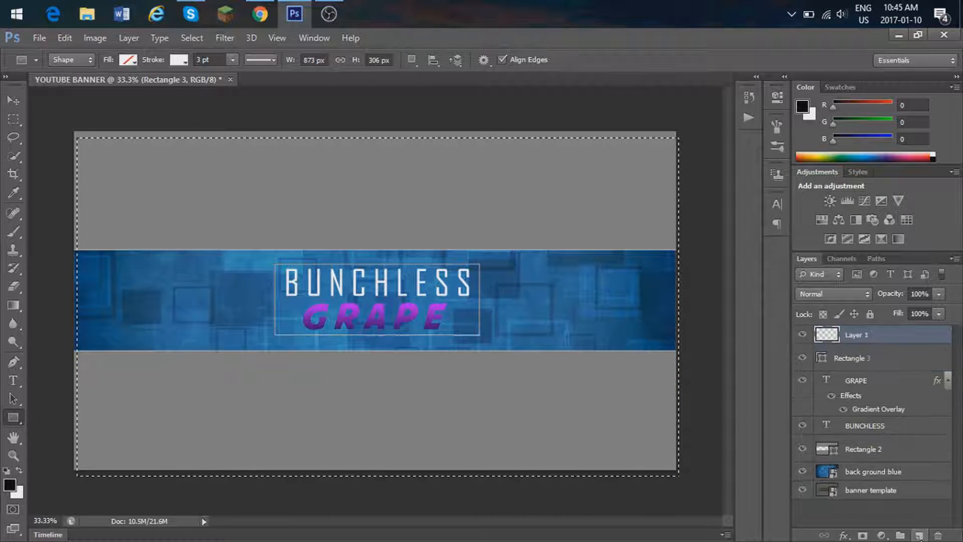
left_click(13, 233)
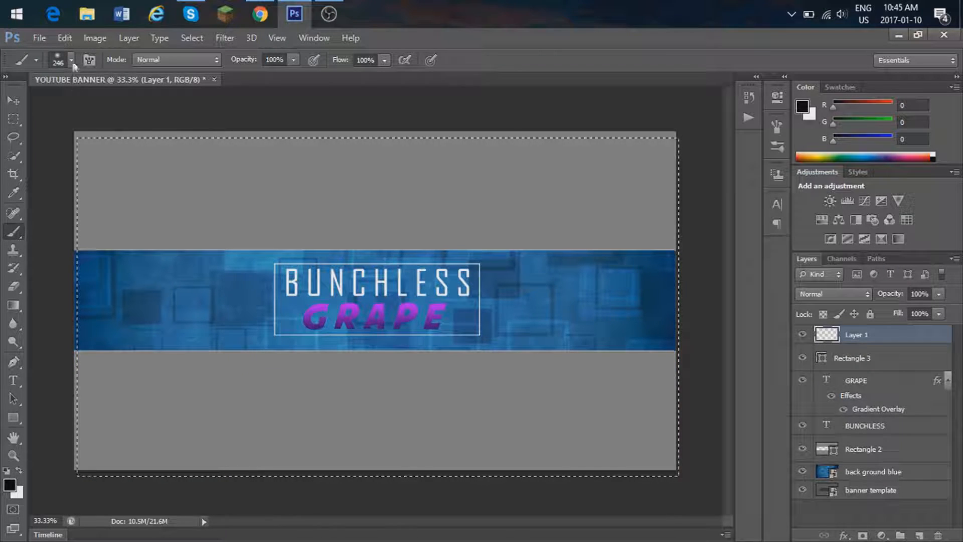
left_click(278, 260)
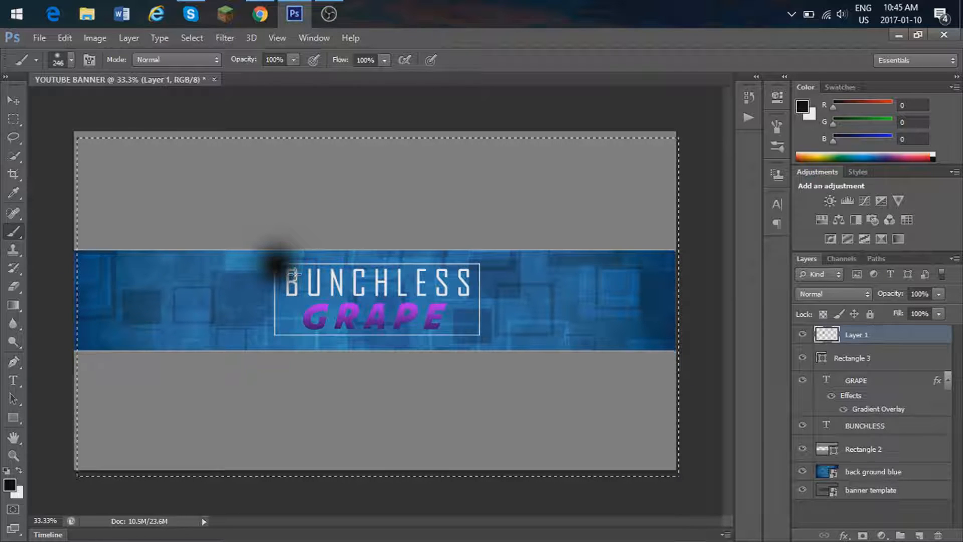
left_click_drag(872, 335, 896, 430)
mouse_move(293, 265)
left_mouse_down()
mouse_move(459, 271)
mouse_move(476, 288)
mouse_move(473, 327)
mouse_move(291, 330)
mouse_move(268, 314)
mouse_move(276, 282)
left_mouse_up()
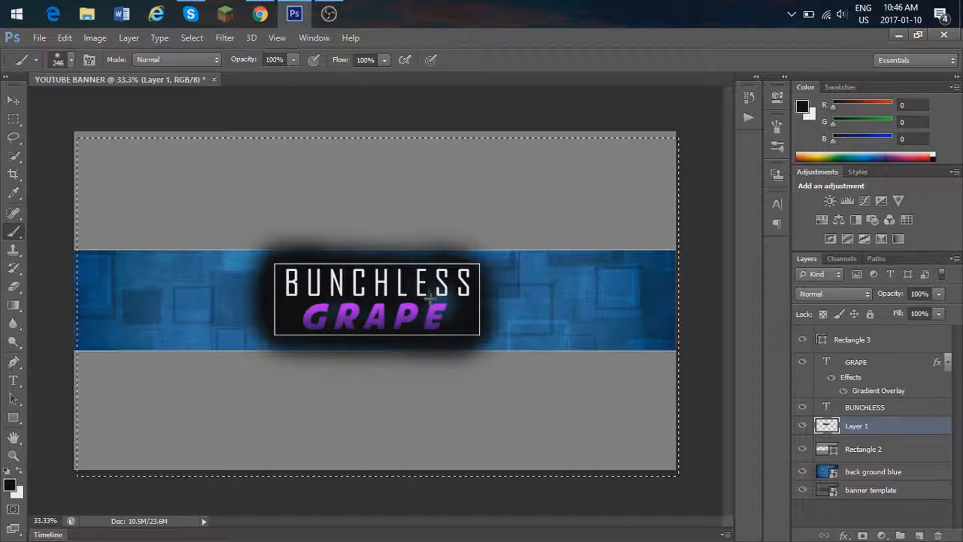
mouse_move(460, 275)
left_mouse_down()
mouse_move(334, 277)
mouse_move(484, 273)
mouse_move(475, 338)
mouse_move(271, 344)
mouse_move(261, 263)
mouse_move(321, 228)
mouse_move(427, 228)
mouse_move(489, 248)
left_mouse_up()
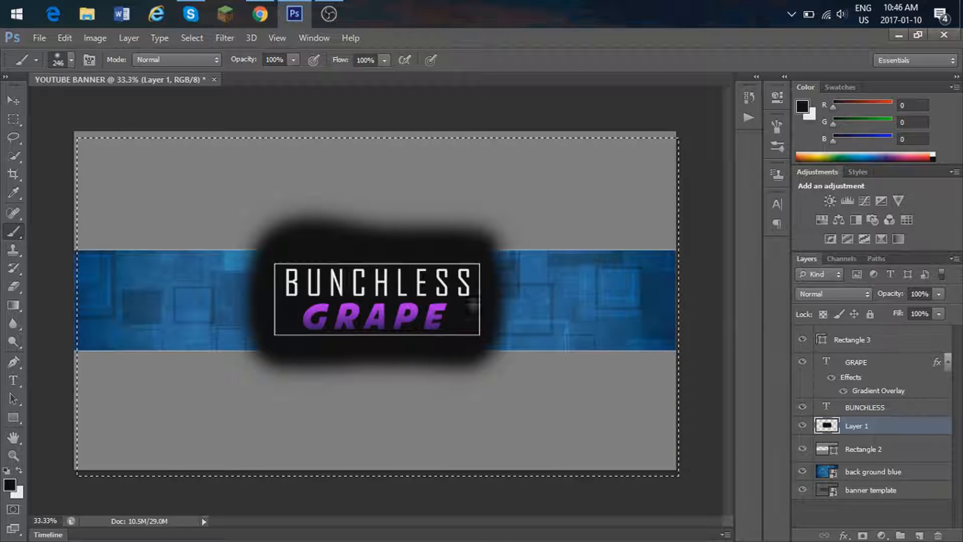
Step: Lower the opacity of the painted black patch layer to about 88%
left_click_drag(938, 294, 925, 309)
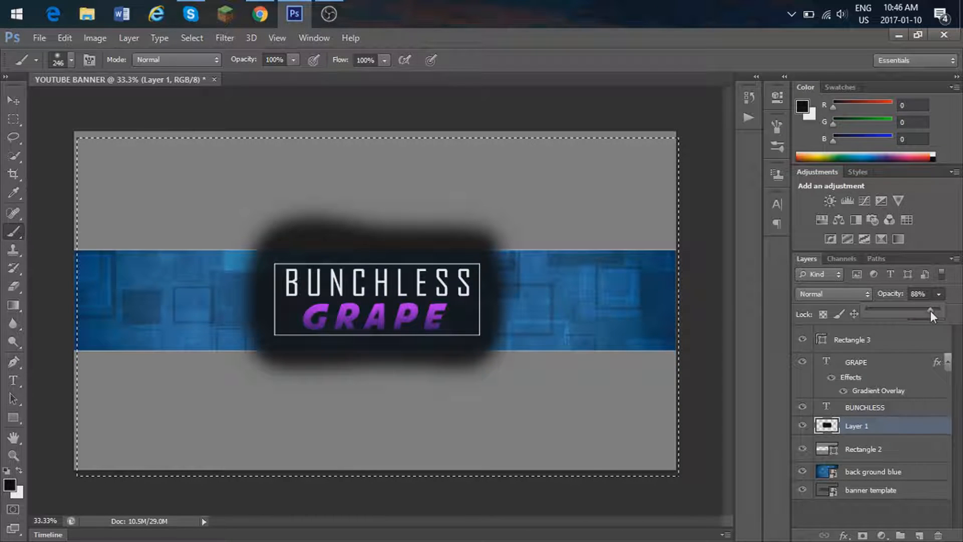
left_click_drag(929, 311, 927, 310)
left_click(889, 511)
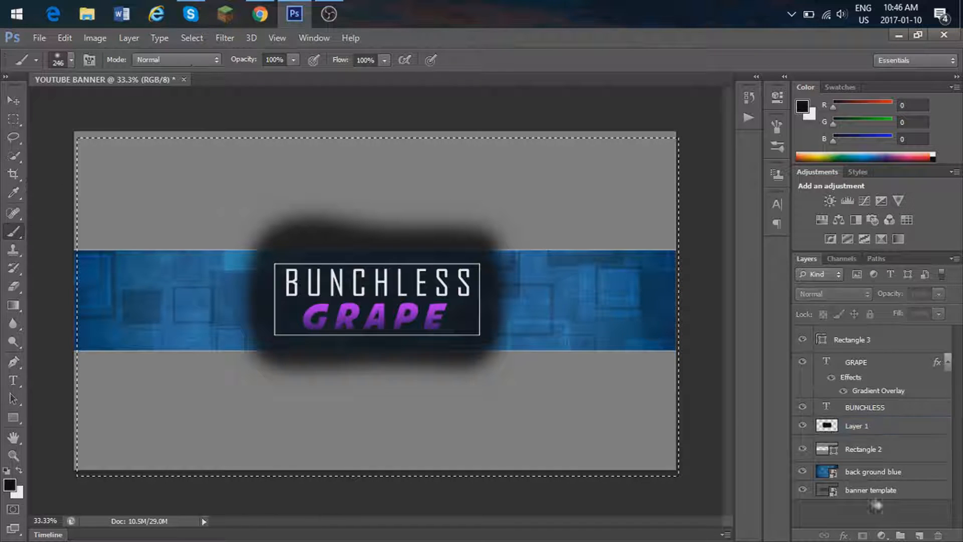
Step: Add a new layer above Rectangle 3 and enter the tagline "GAMING, TUTORALSAND MORE!" across the lower part of the blue band
left_click(888, 344)
left_click(918, 535)
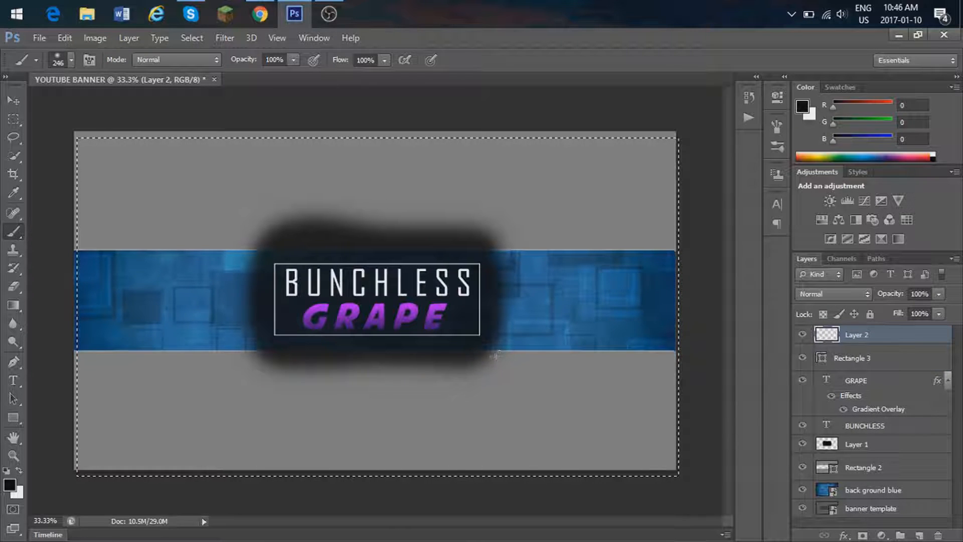
left_click(14, 380)
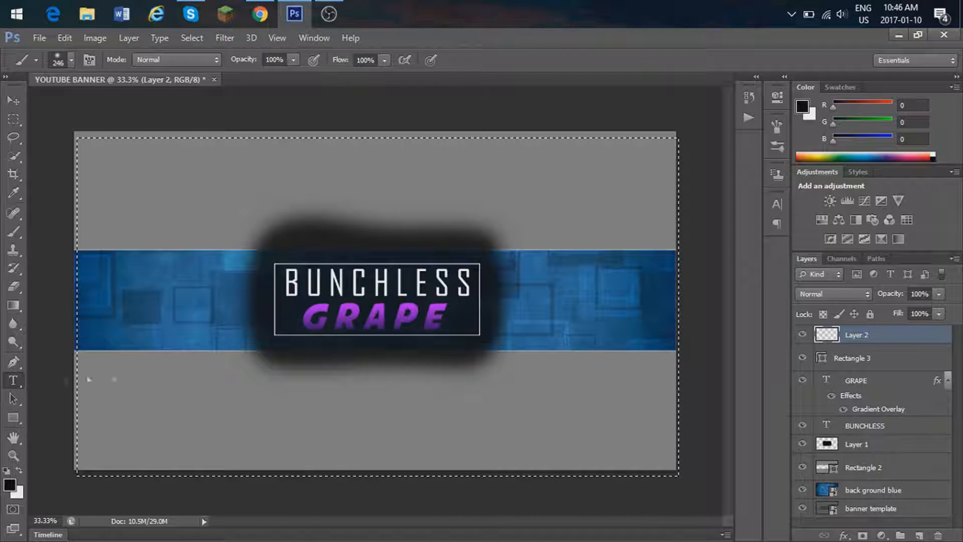
left_click(315, 347)
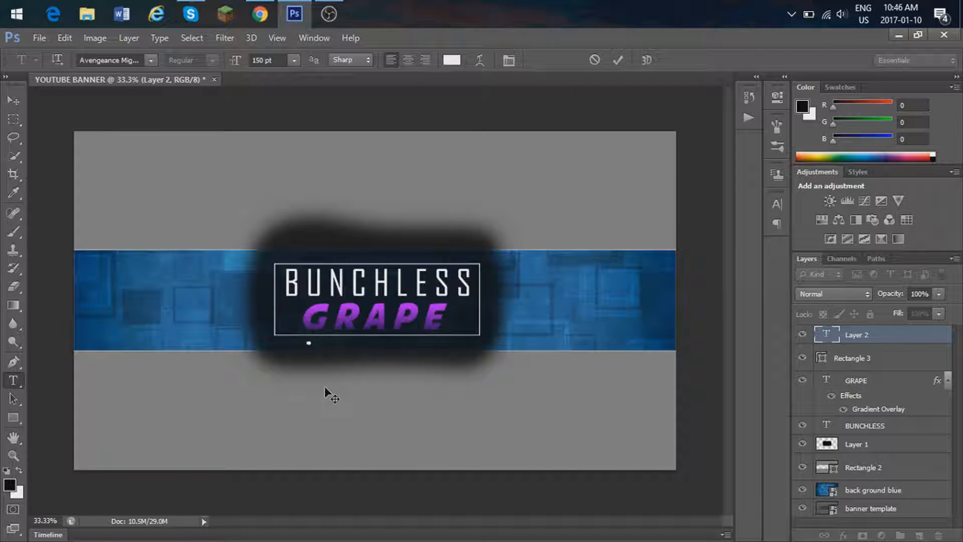
type("GAMING,")
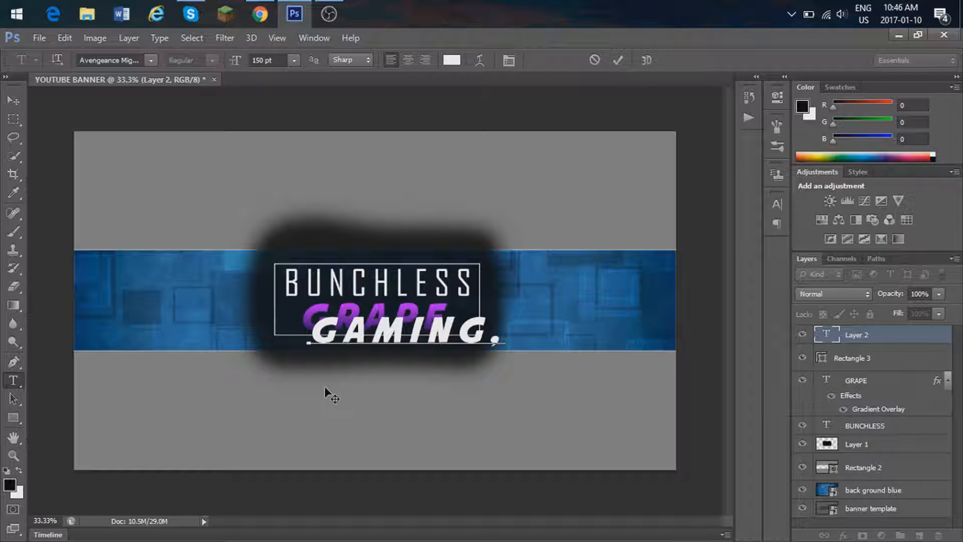
type(" TUTOR")
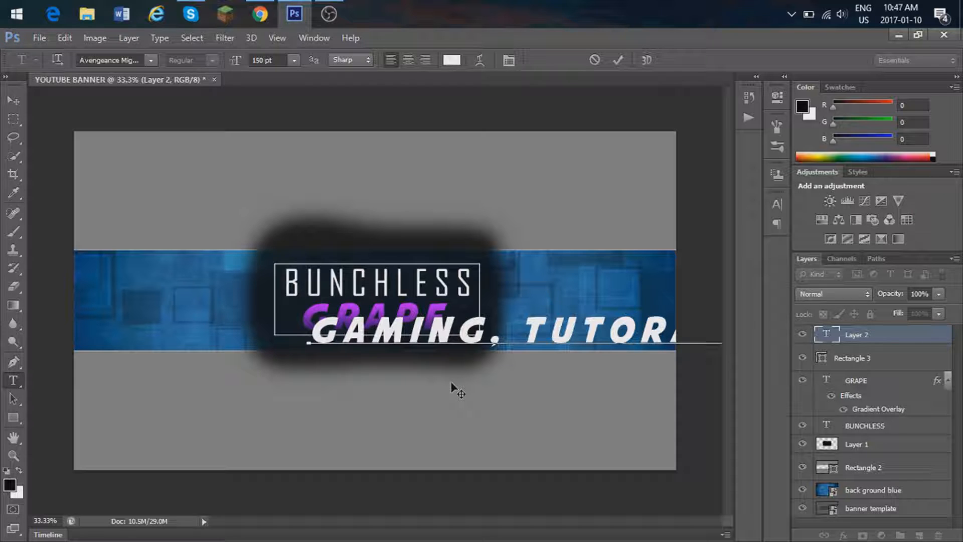
left_click_drag(476, 411, 189, 408)
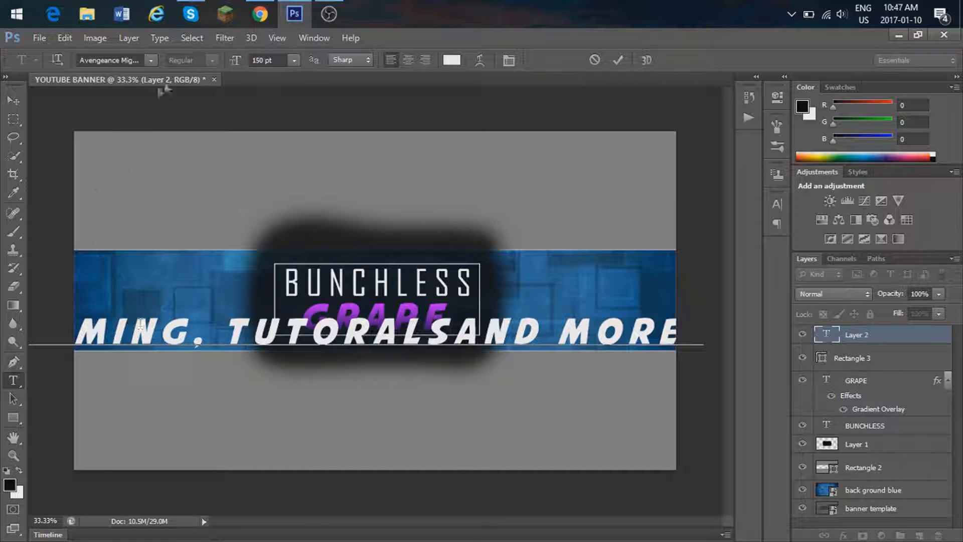
Step: Try to set the tagline's font size to 100 pt and shift the text slightly left
left_click(262, 59)
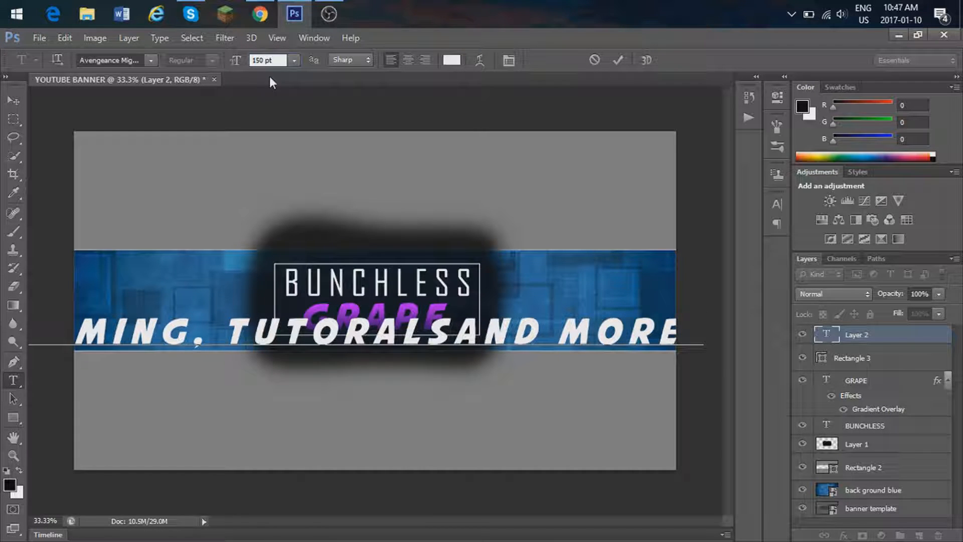
key("BackSpace")
key("BackSpace")
type("00")
left_click_drag(554, 402, 518, 401)
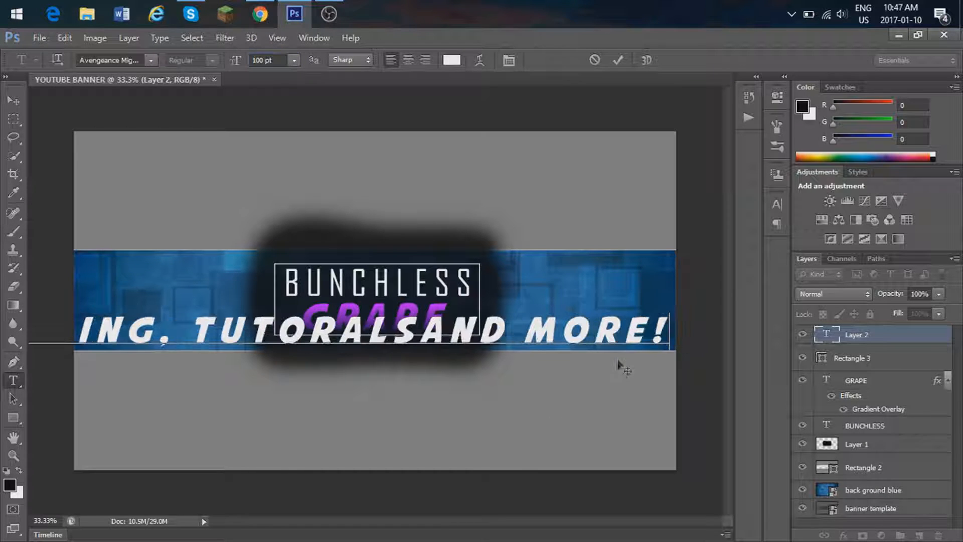
Step: Move the tagline right and set all its text after the initial G to 100 pt
left_click_drag(665, 331, 4, 342)
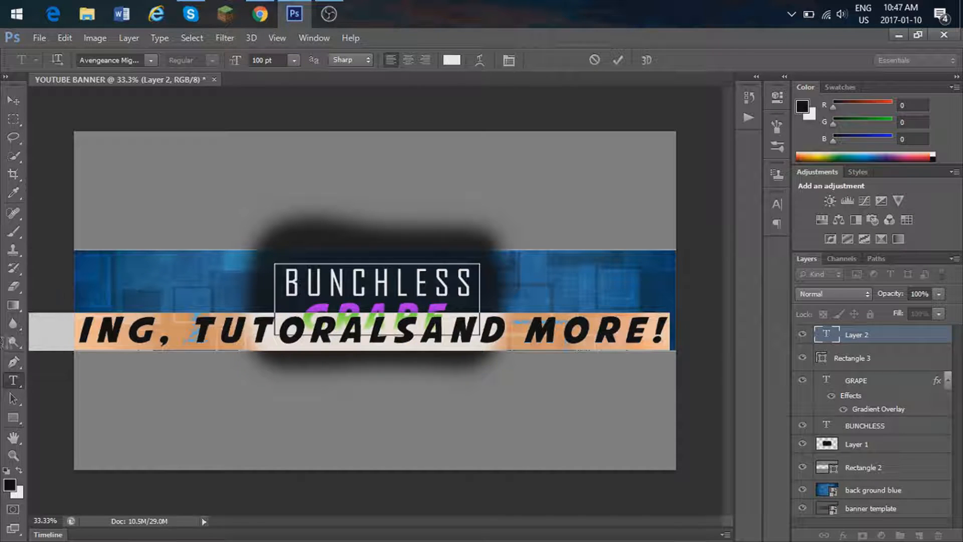
left_click_drag(181, 396, 479, 389)
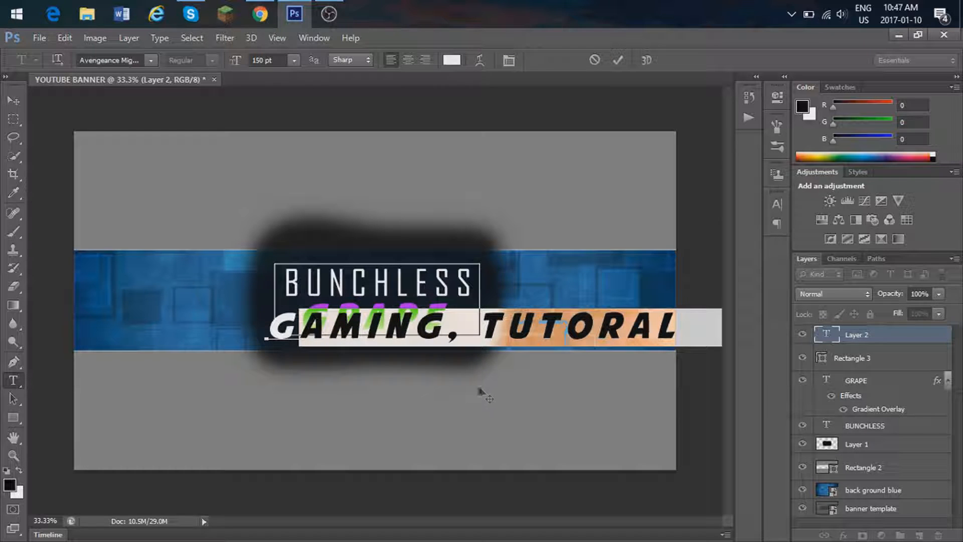
left_click(265, 60)
type("1")
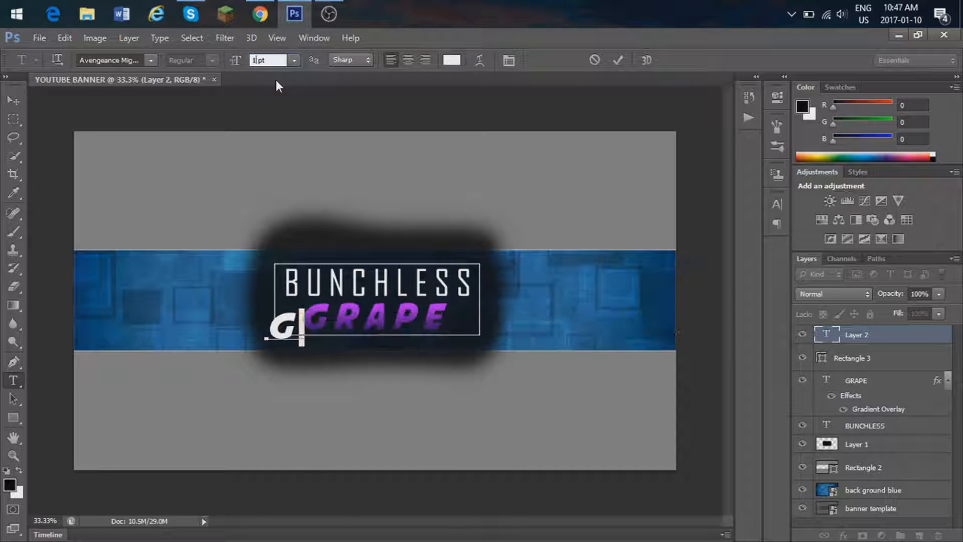
type("00")
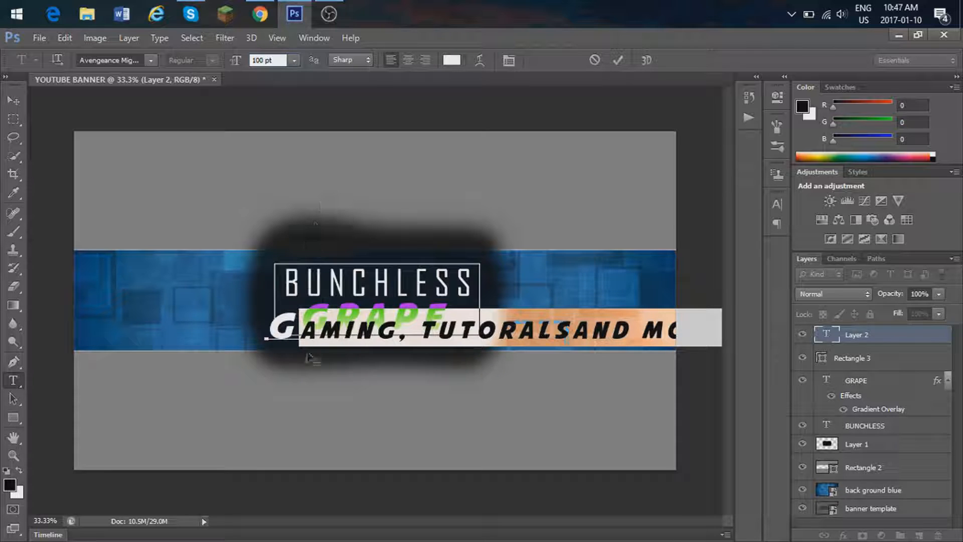
key("Return")
Step: Set the tagline's initial letter G to 100 pt
left_click_drag(300, 331, 267, 331)
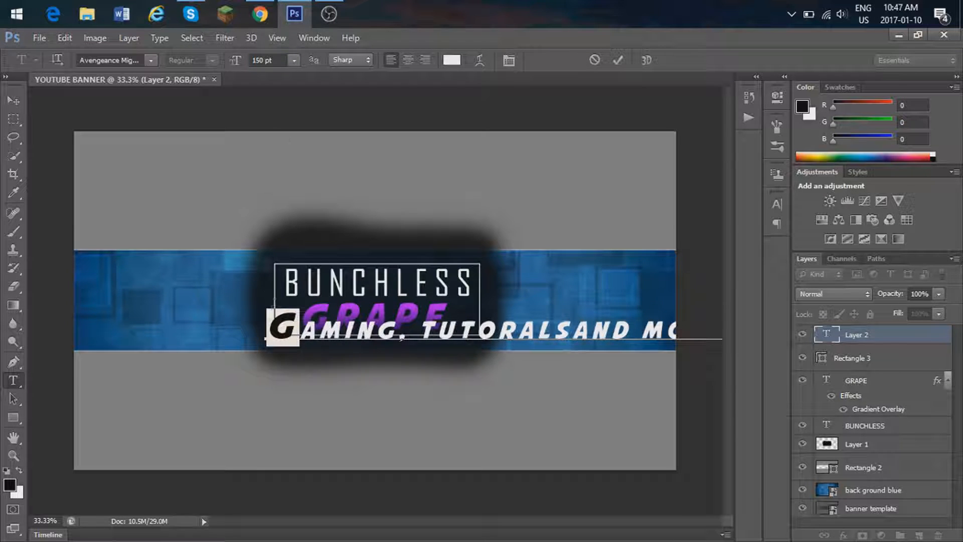
left_click(264, 59)
key("BackSpace")
key("BackSpace")
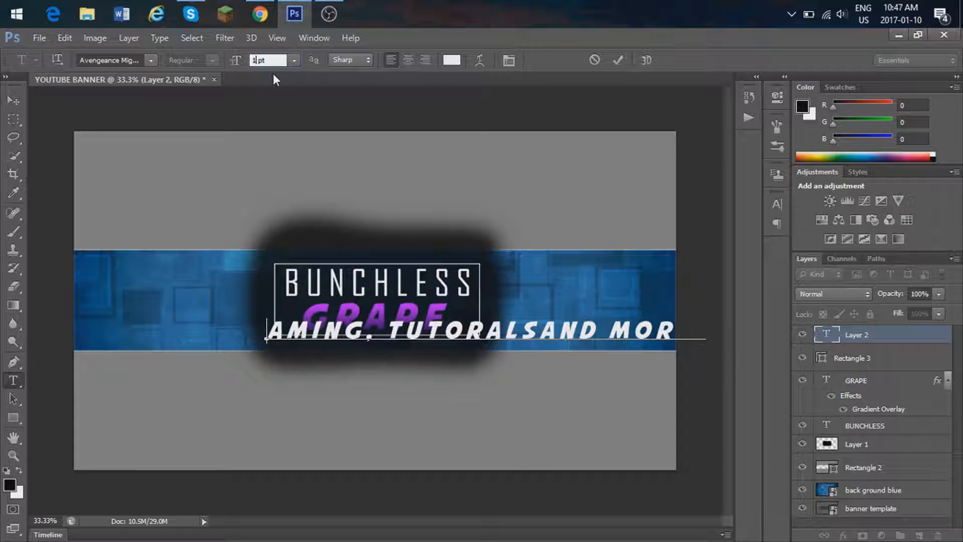
type("00")
Step: Move the tagline down and left so it sits beneath GRAPE along the blue band's lower edge
left_click_drag(412, 375, 327, 399)
left_click(326, 352)
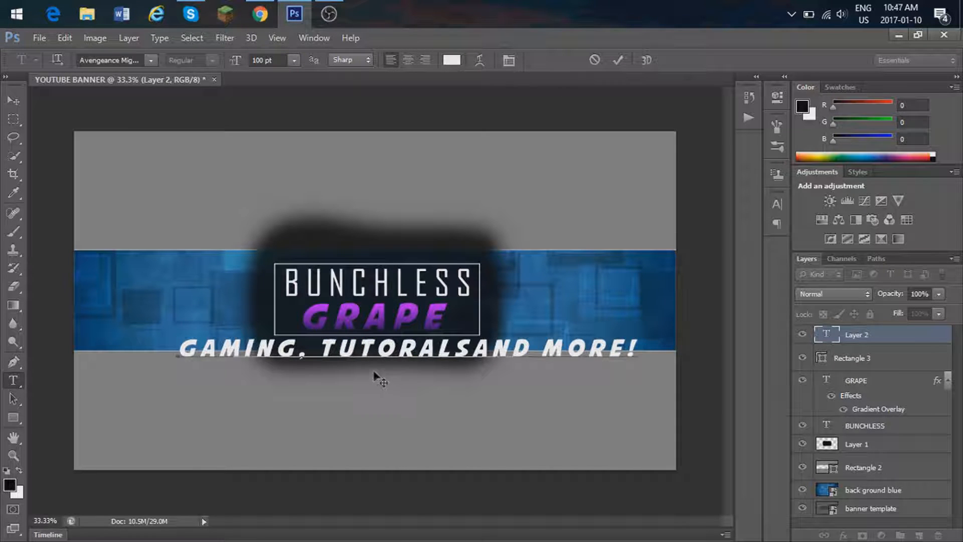
left_click_drag(373, 372, 371, 367)
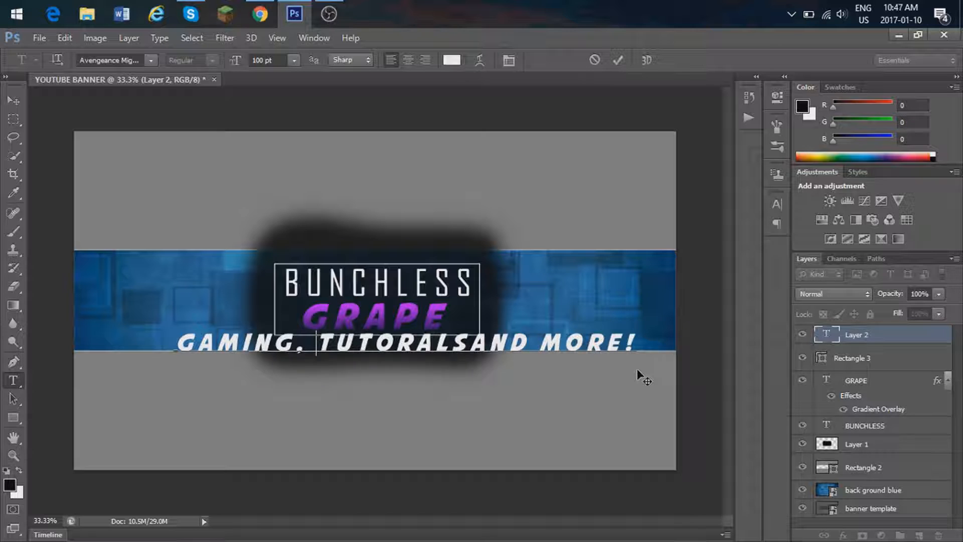
key("ctrl+t")
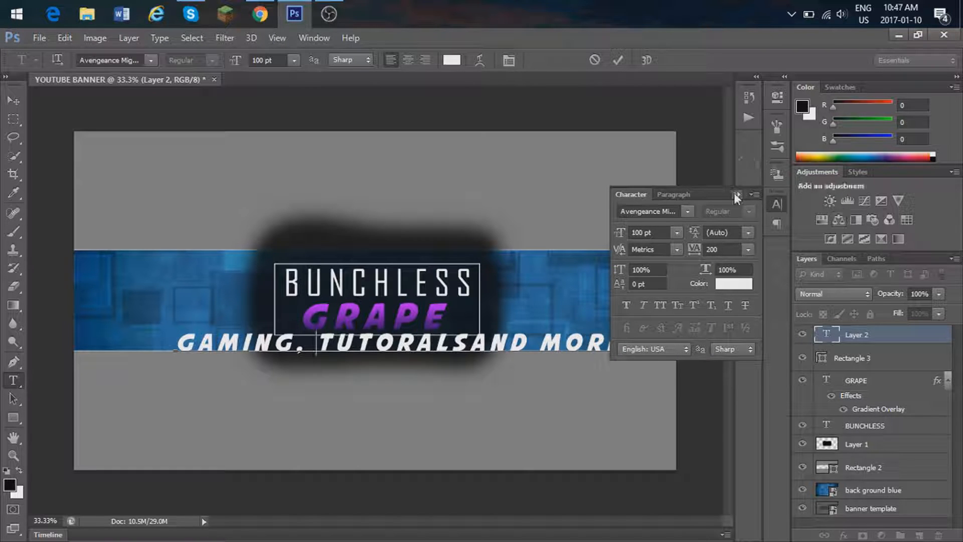
left_click(735, 195)
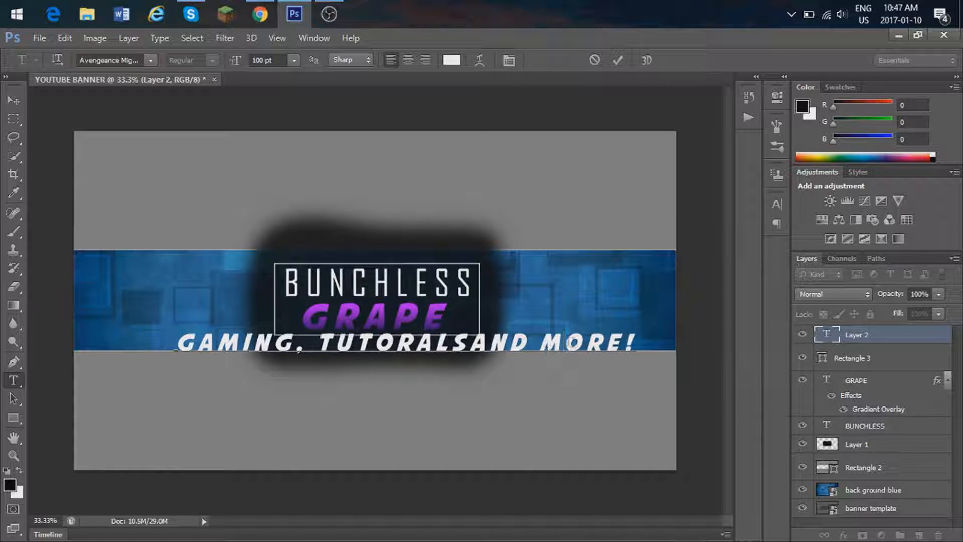
Step: Set the font size of the entire tagline to 40 pt
left_click_drag(635, 342, 174, 347)
left_click(265, 60)
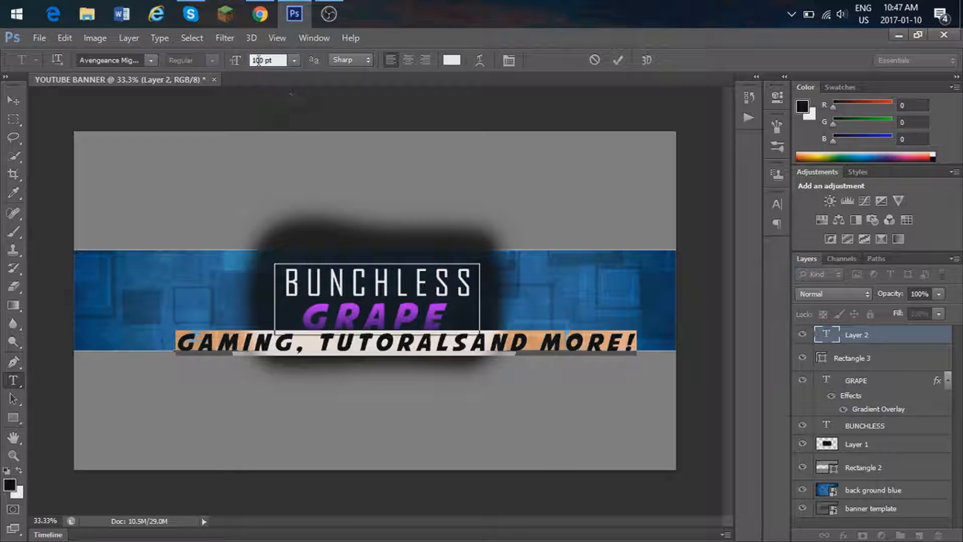
key("BackSpace")
key("BackSpace")
key("BackSpace")
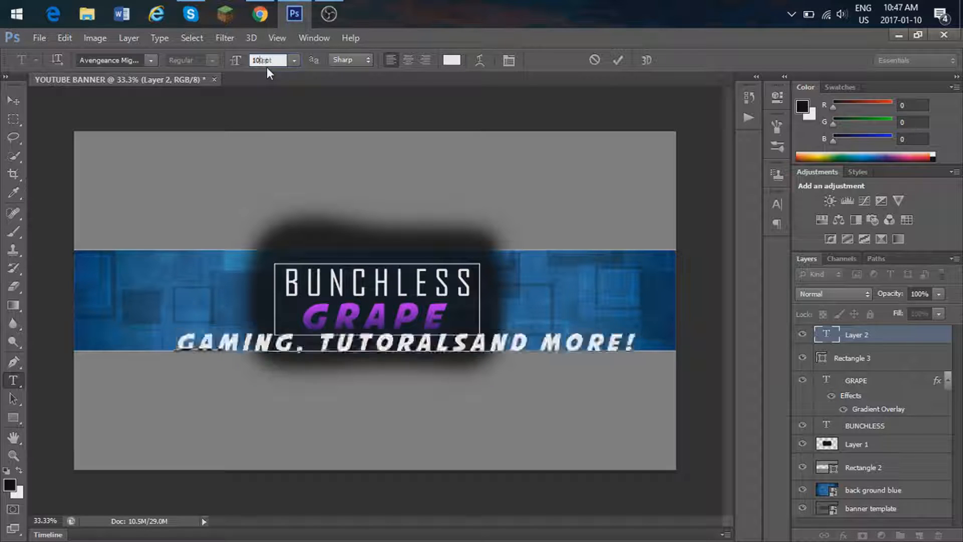
type("40")
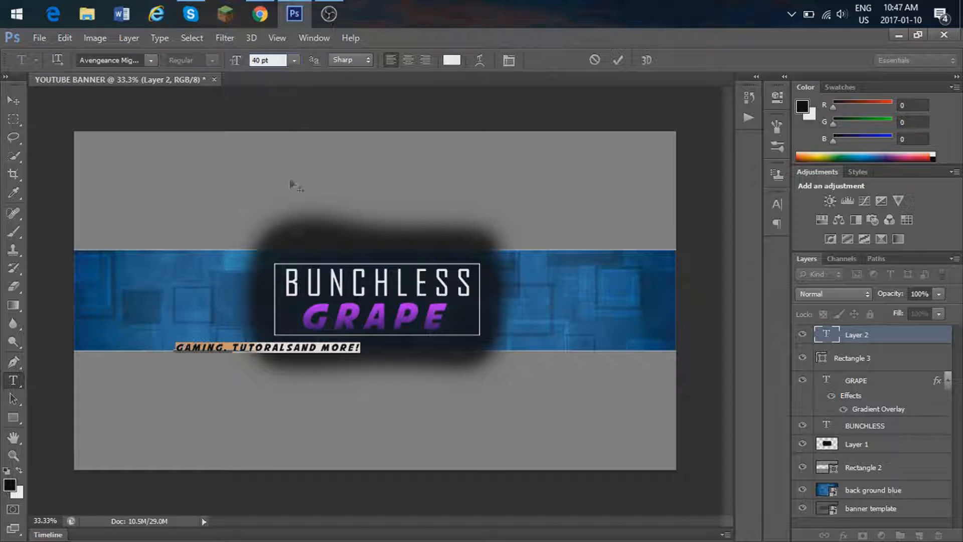
key("Return")
Step: Move the tagline so it sits centred beneath the title frame, and insert the missing space before AND
left_click_drag(290, 393, 398, 390)
left_click(389, 344)
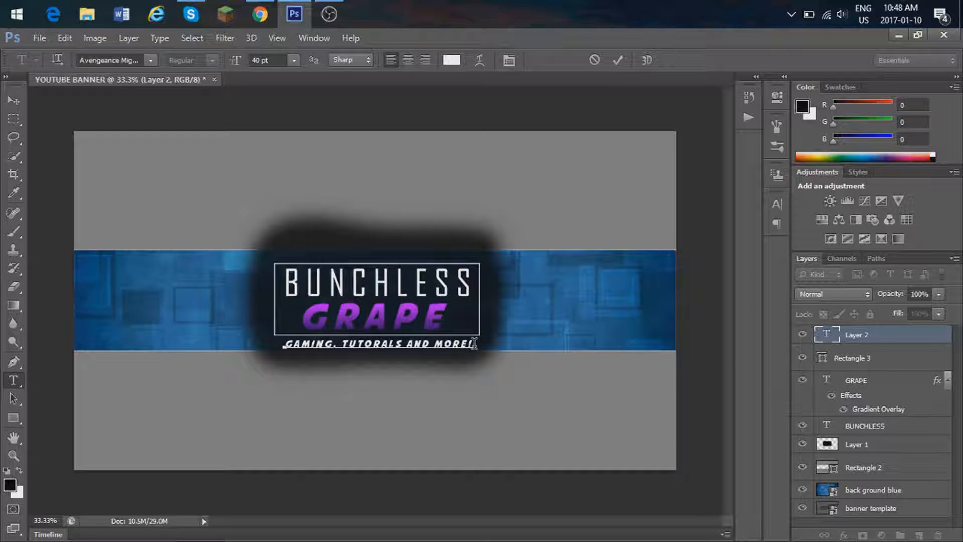
key("ctrl+t")
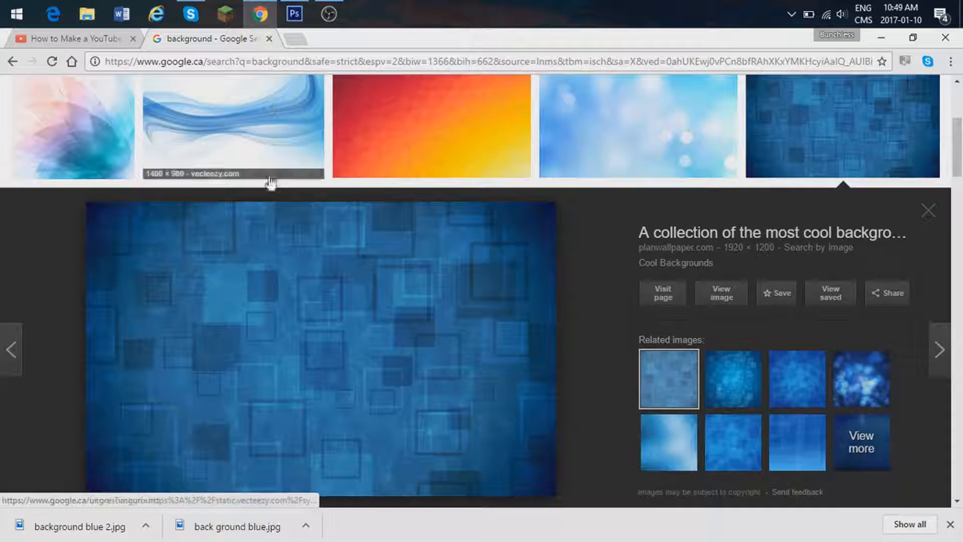
Step: In Chrome, search Google Images for INSTAGRAM LOGO and preview the 400 × 400 gradient logo from seeklogo.net
scroll(302, 191, "up", 5)
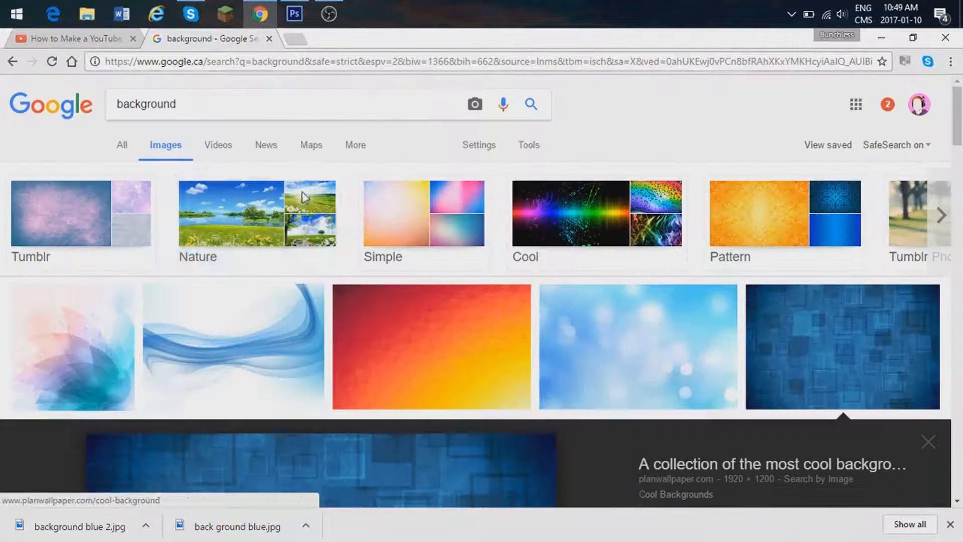
left_click(280, 104)
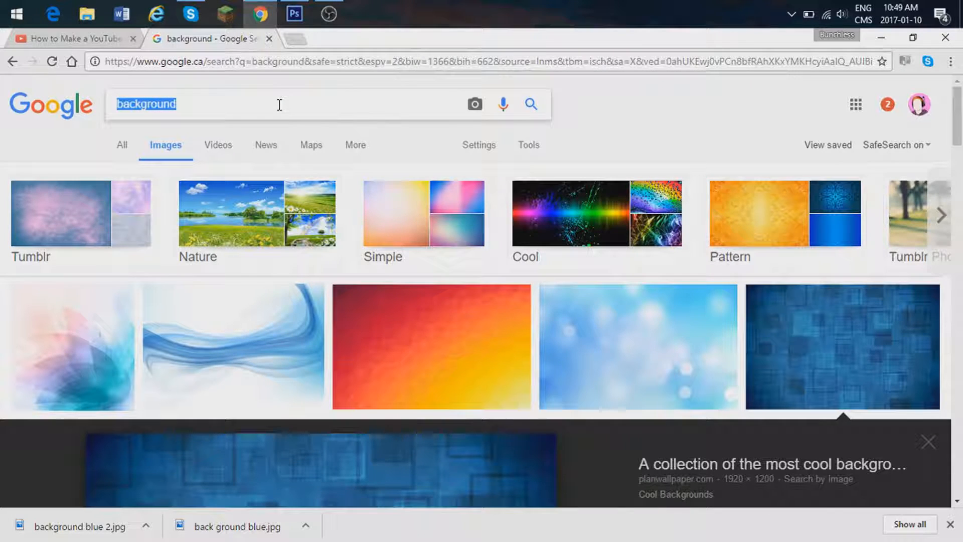
type("INSTAGRA")
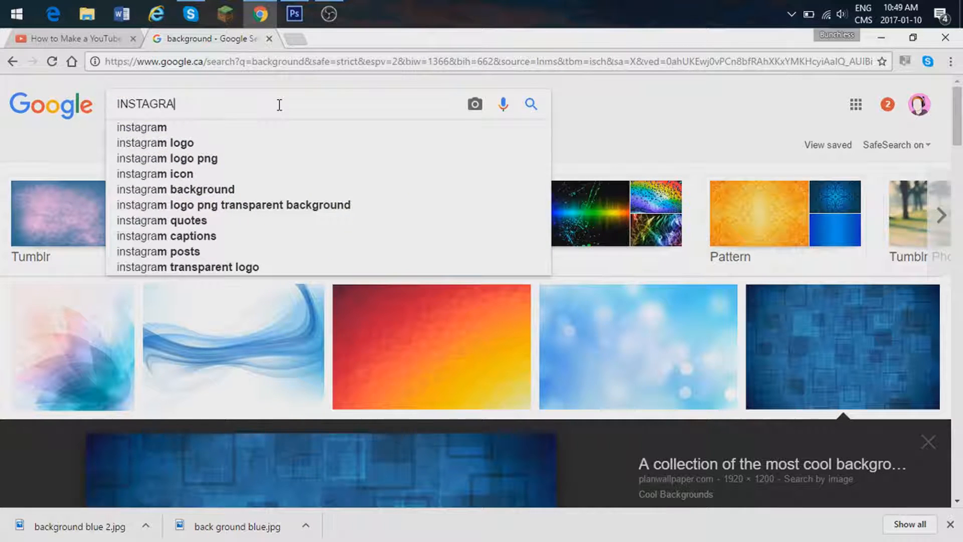
type("M LOGO")
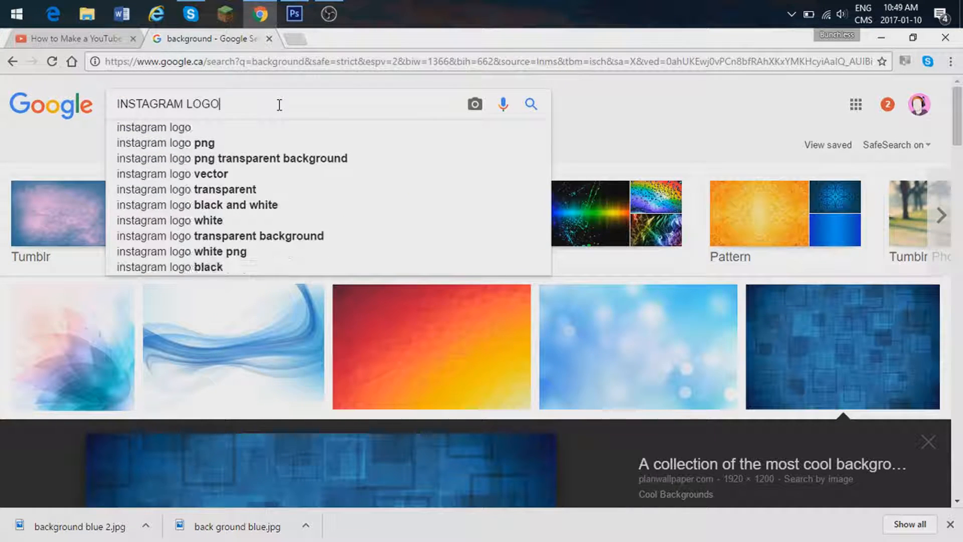
key("Return")
key("Caps_Lock")
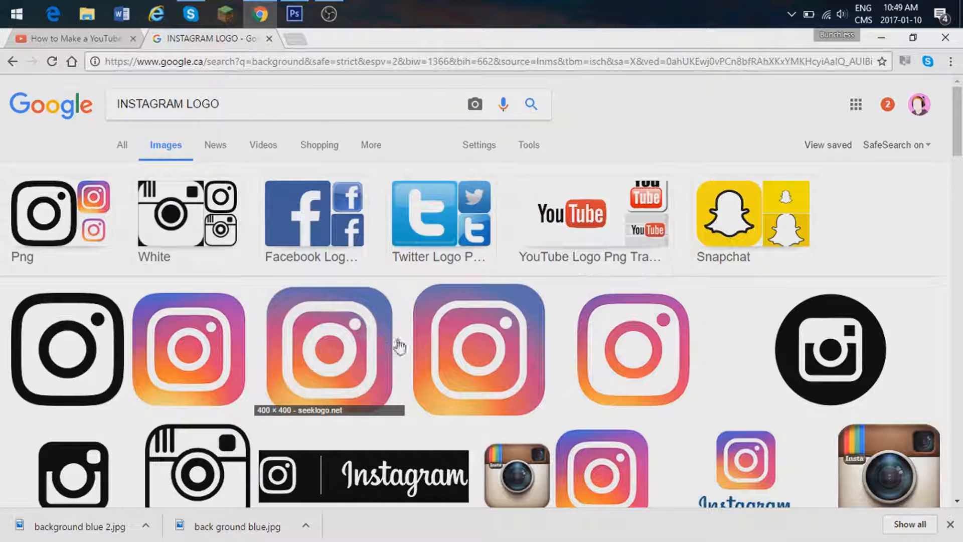
left_click(381, 350)
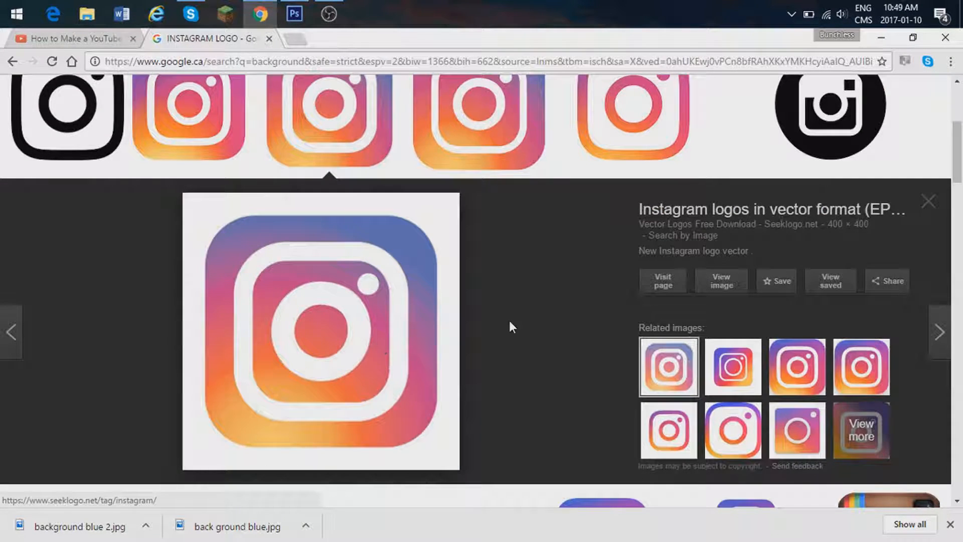
Step: Refine the image search to INSTAGRAM LOGO png and preview the 200 × 200 gradient logo from Instagram Brand Resources
scroll(509, 327, "up", 5)
left_click(300, 107)
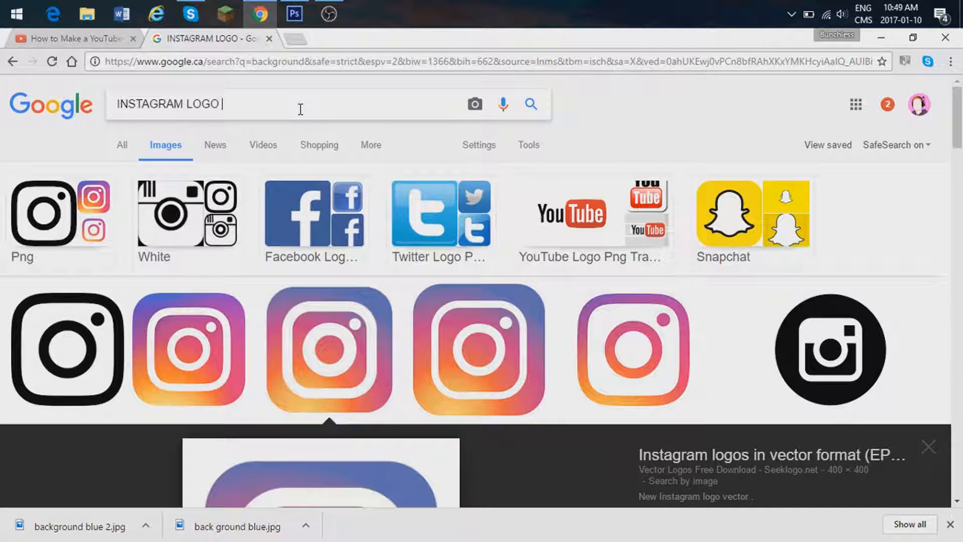
type("o")
key("BackSpace")
type("png")
key("Return")
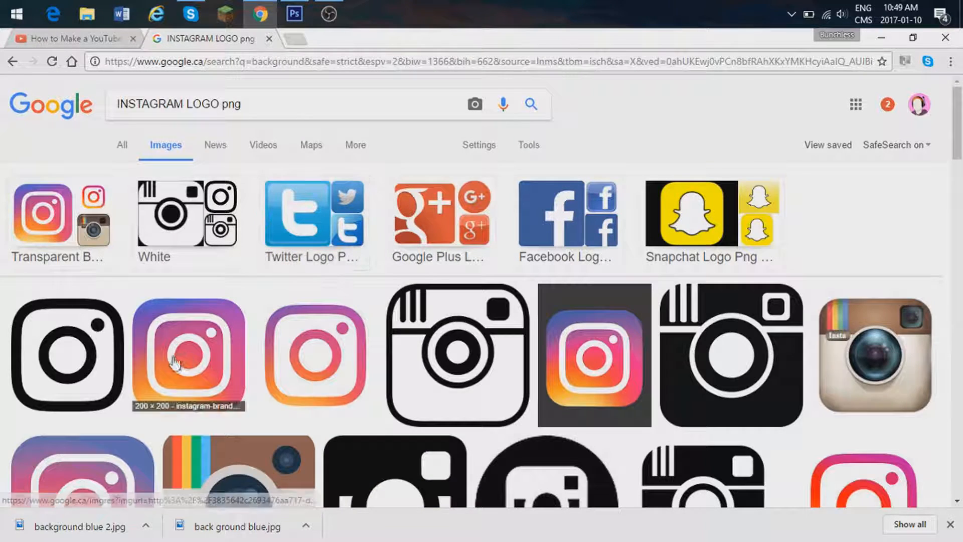
left_click(175, 359)
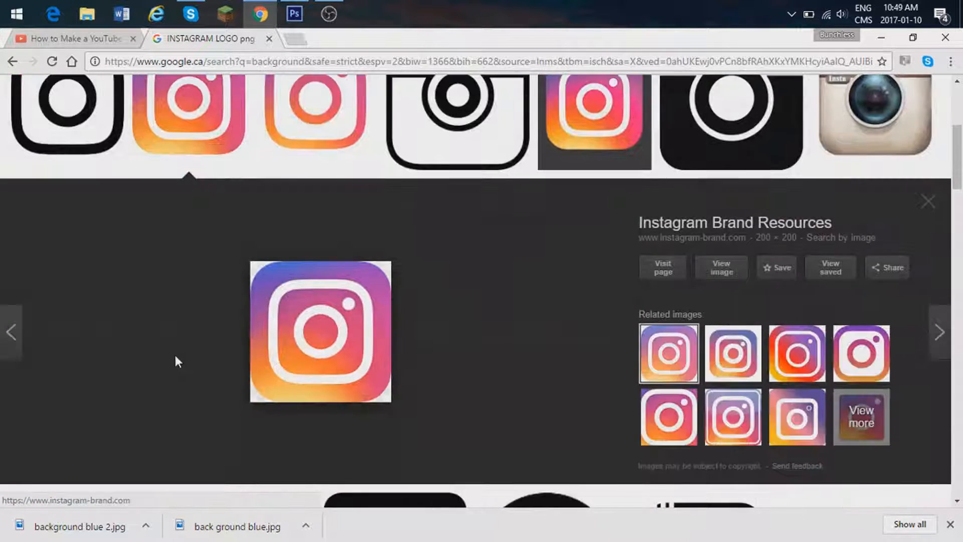
Step: Save the previewed Instagram logo as a PNG file named instagram in the thumnails folder
right_click(320, 348)
left_click(393, 261)
key("BackSpace")
type("instagram")
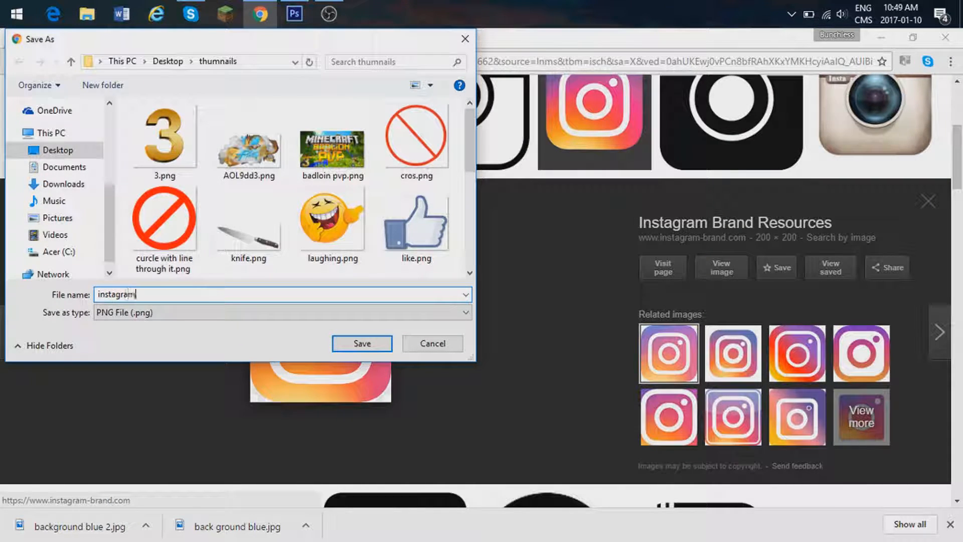
left_click(361, 343)
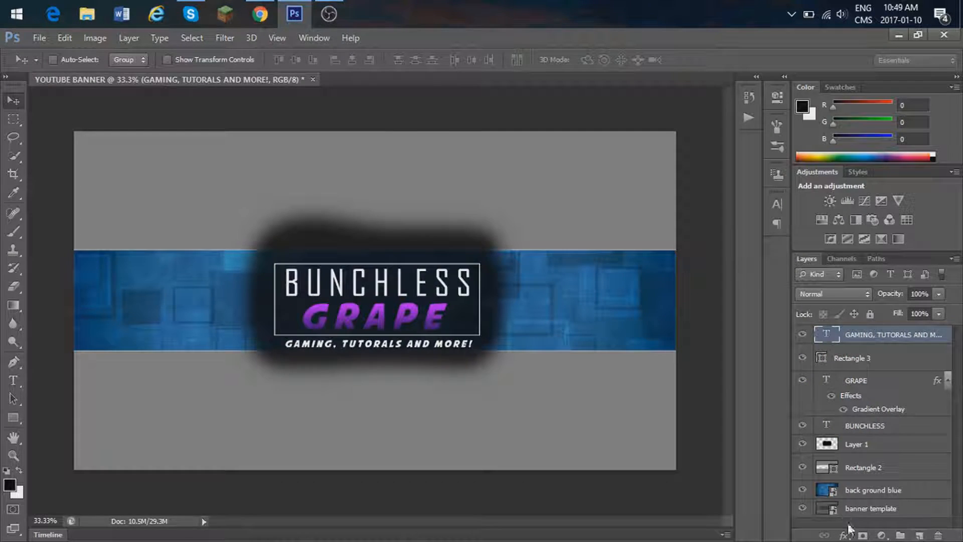
Step: Switch back to Photoshop, add a new layer and place instagram.png in the banner
left_click(919, 535)
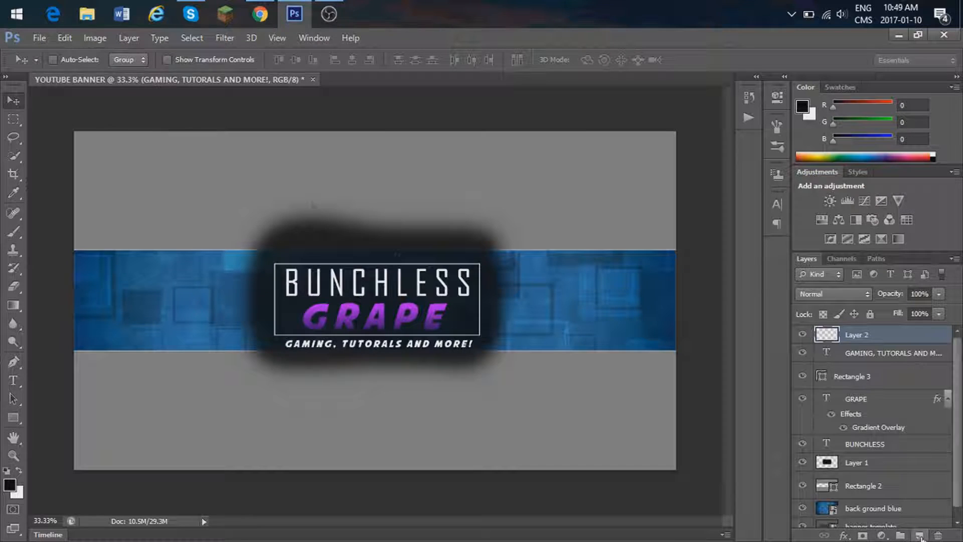
left_click(37, 39)
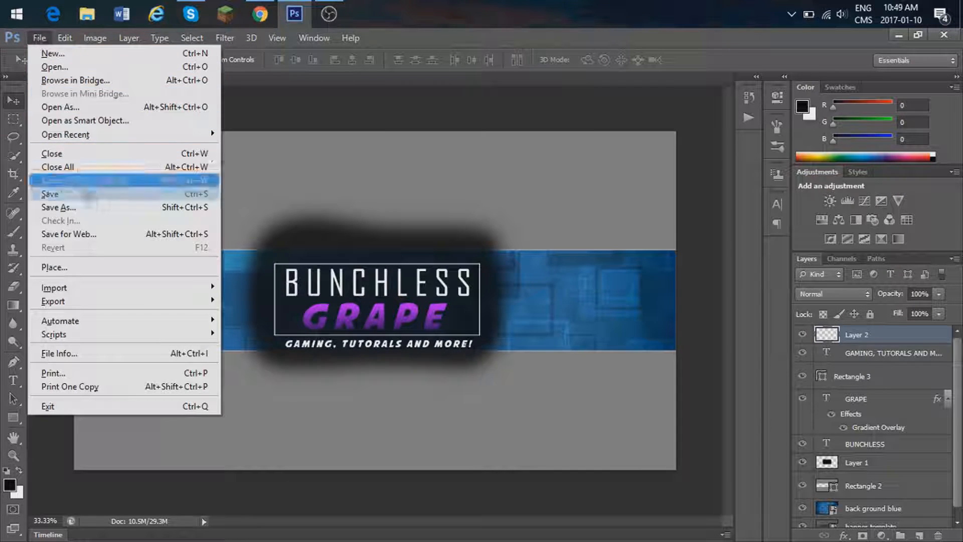
left_click(97, 271)
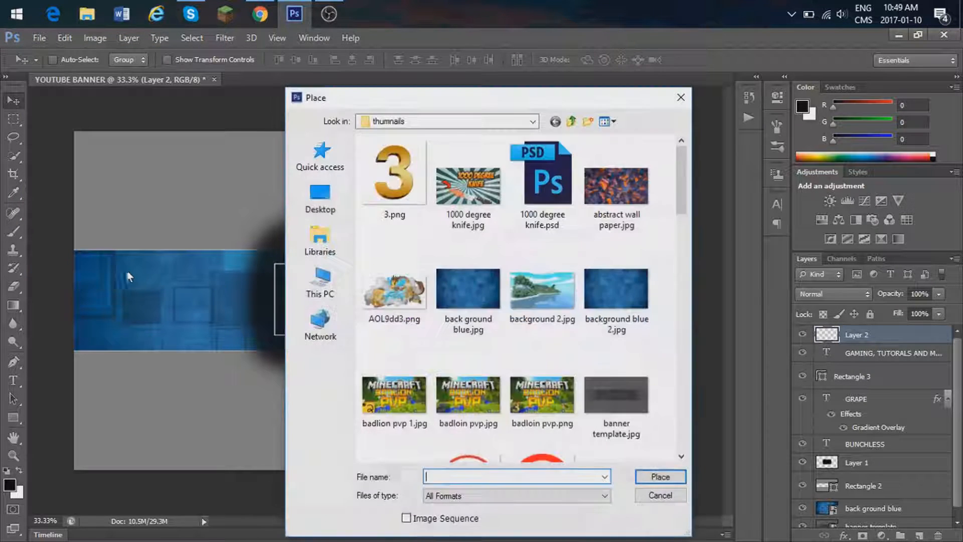
type("i")
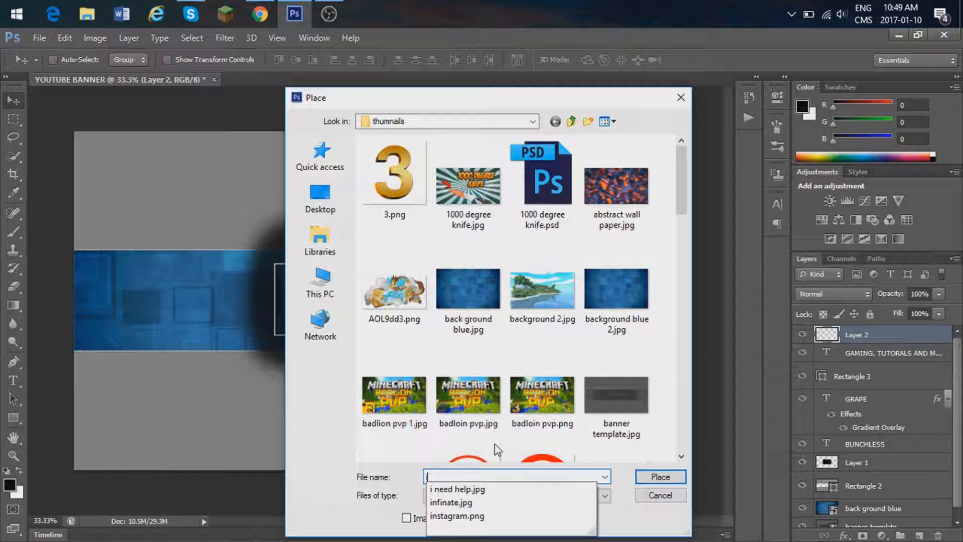
left_click(474, 516)
left_click(660, 477)
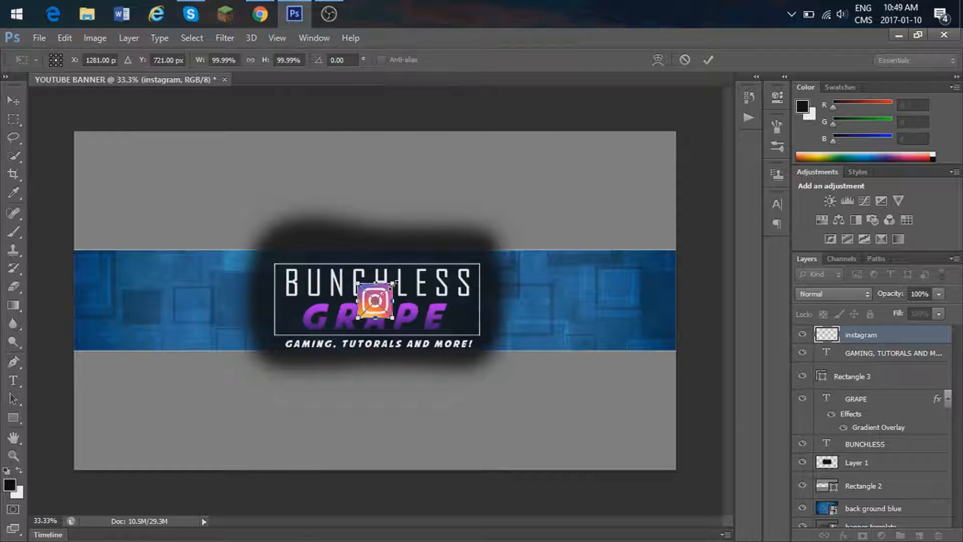
Step: Scale the Instagram logo to about 72%, commit the placement and move it just right of the title frame's upper corner
left_click_drag(394, 284, 382, 295)
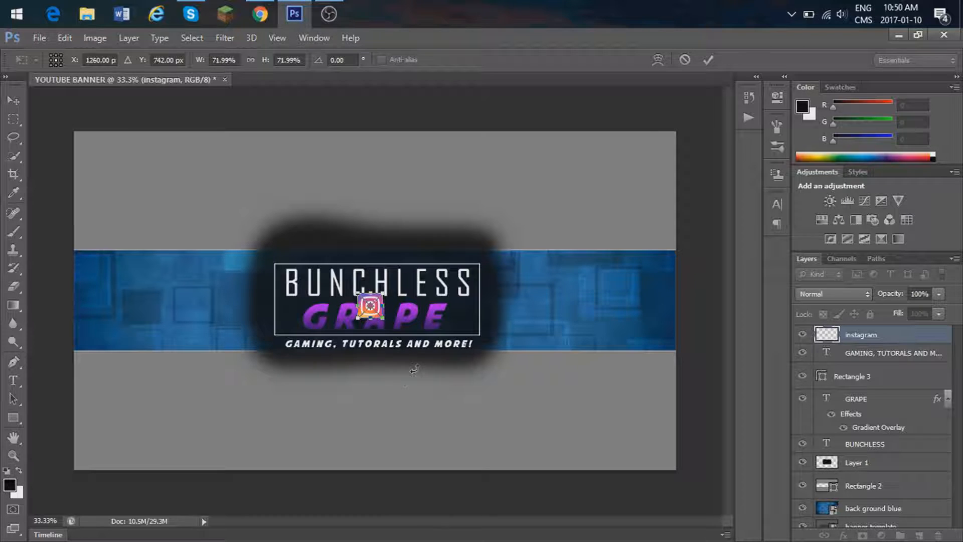
left_click(14, 100)
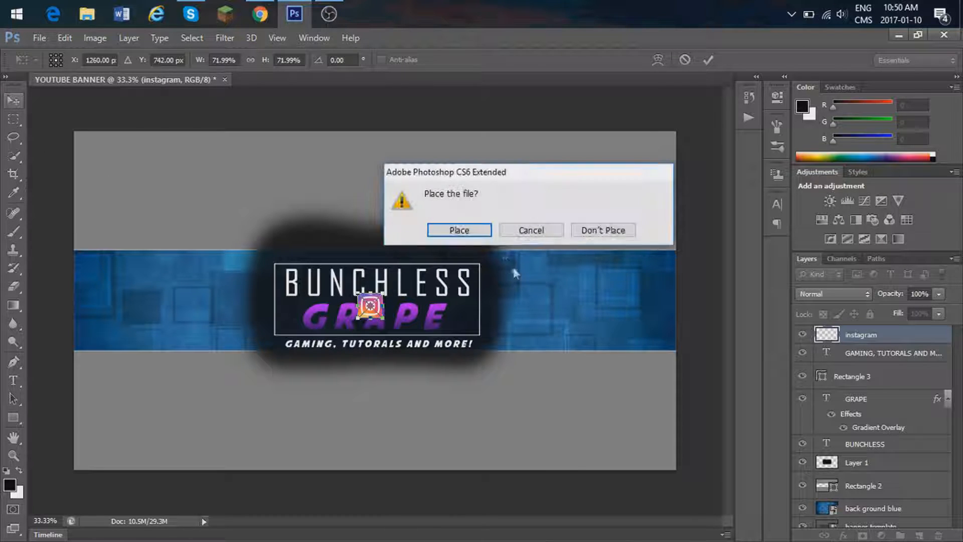
left_click(465, 229)
left_click_drag(406, 376, 539, 338)
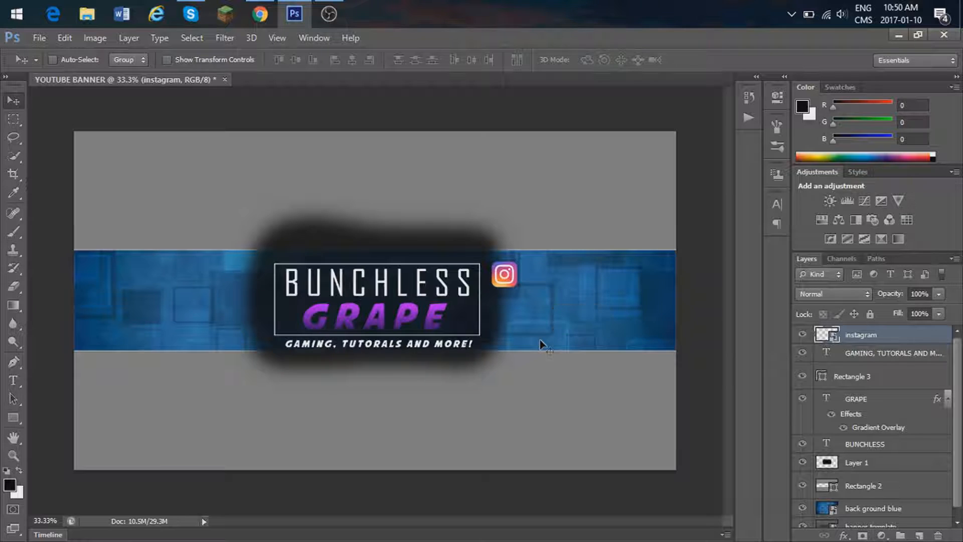
left_click(13, 380)
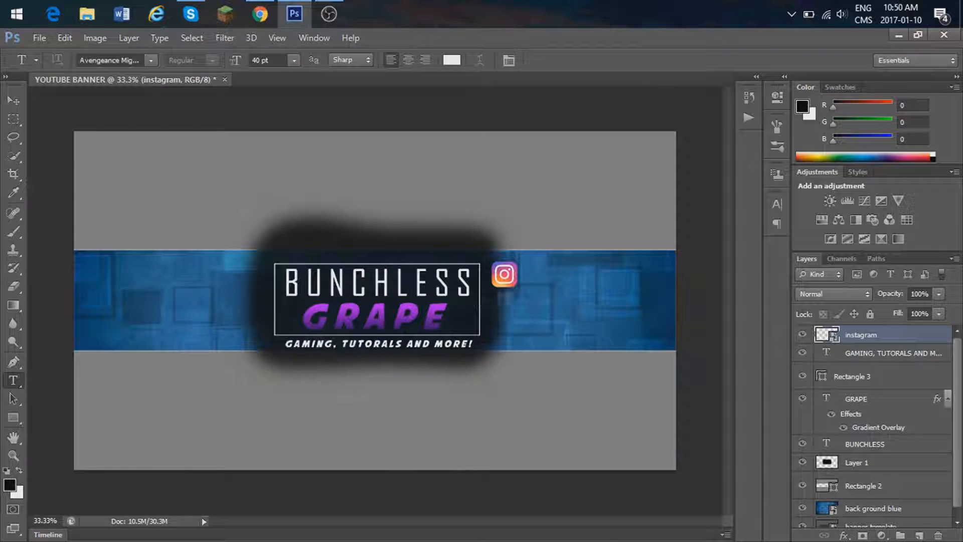
left_click(528, 276)
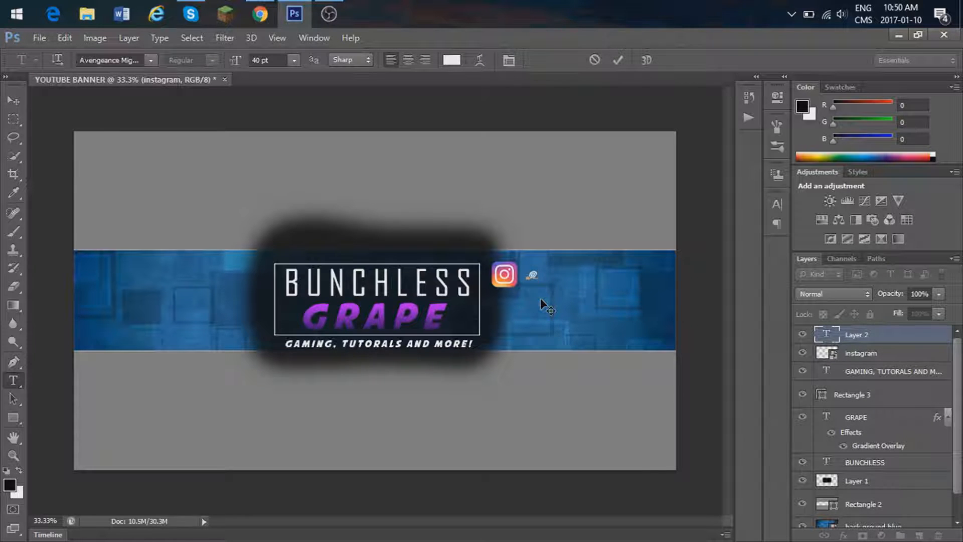
type("ERNAME")
left_click_drag(579, 319, 574, 314)
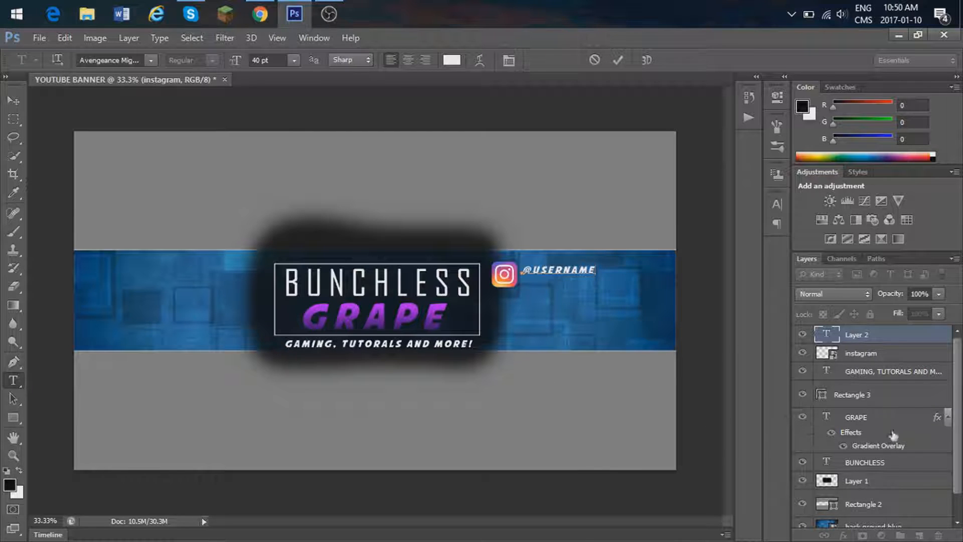
left_click(13, 102)
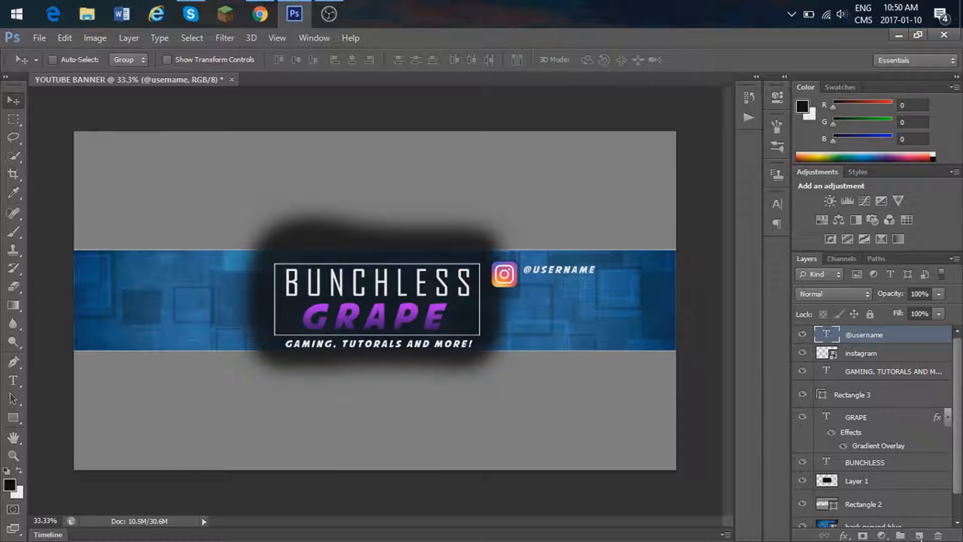
left_click(919, 536)
Step: Switch to Chrome and replace the image search with twitter png
left_click(259, 14)
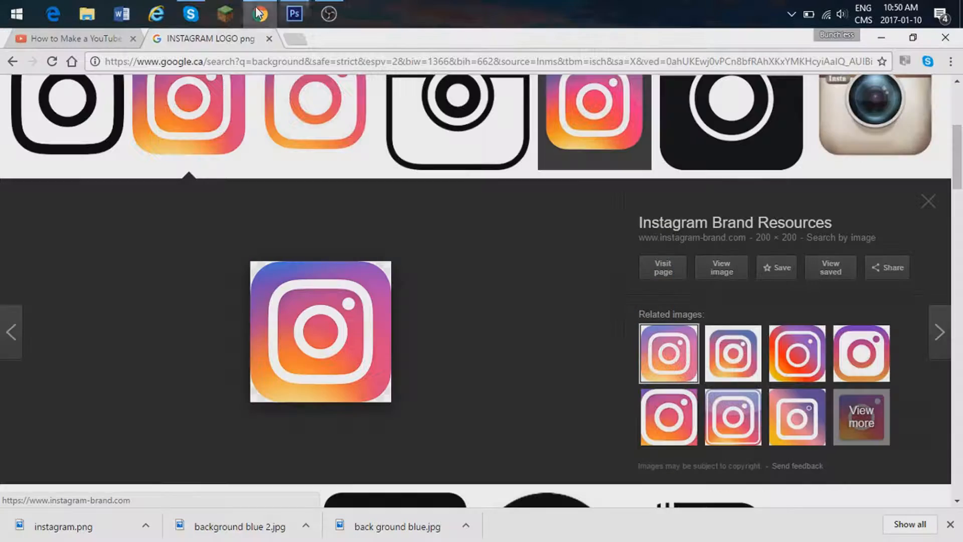
scroll(318, 157, "up", 5)
double_click(250, 104)
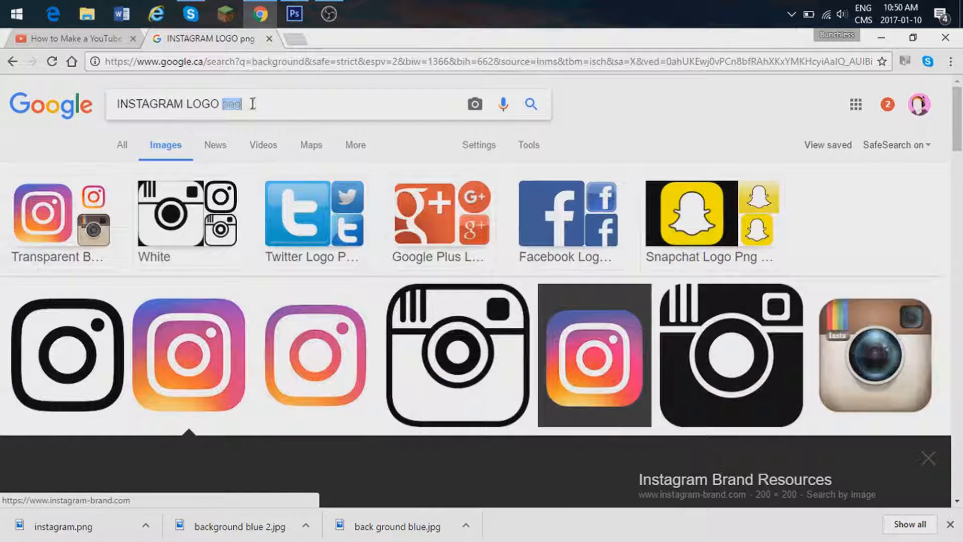
left_click_drag(251, 104, 115, 104)
left_click(150, 104)
left_click_drag(236, 104, 185, 95)
key("BackSpace")
key("BackSpace")
key("BackSpace")
key("BackSpace")
key("BackSpace")
key("BackSpace")
key("BackSpace")
key("BackSpace")
key("BackSpace")
key("BackSpace")
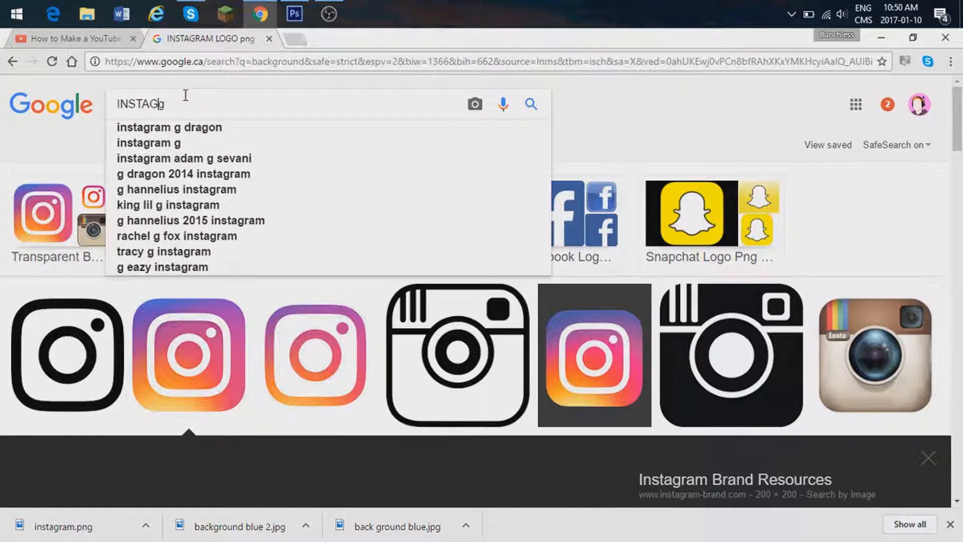
type("twitter ")
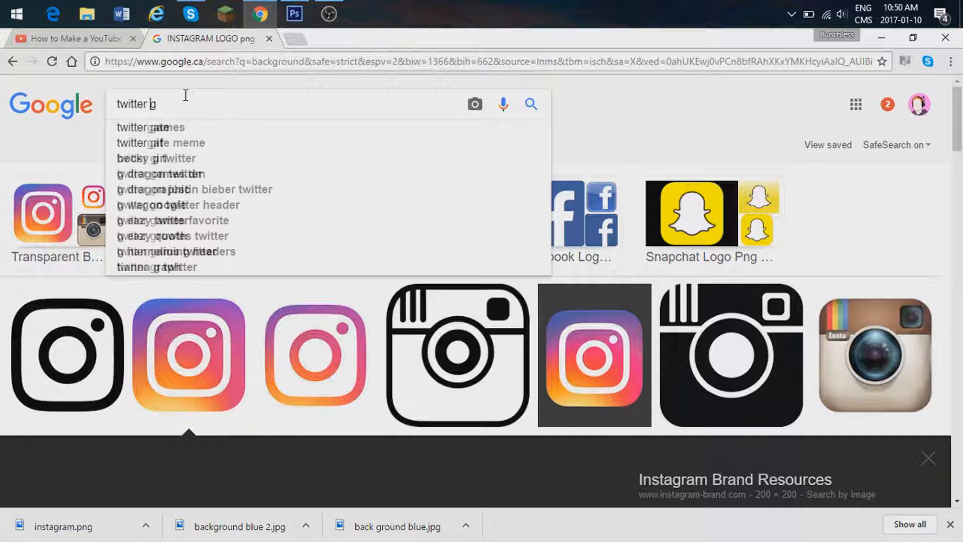
type("pn")
key("Return")
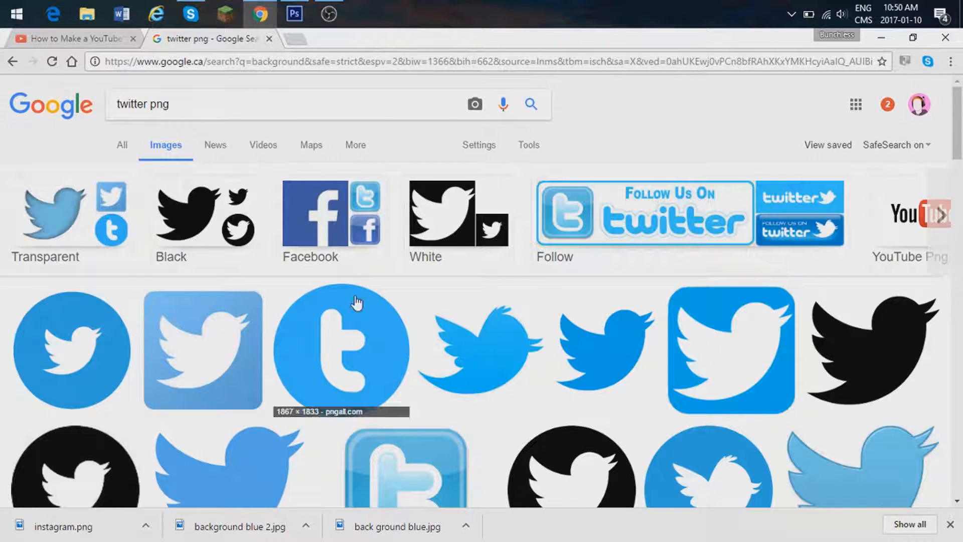
Step: Open the plain blue Twitter bird logo from Wikipedia in the image results and save it as twitter in the thumnails folder
left_click(589, 349)
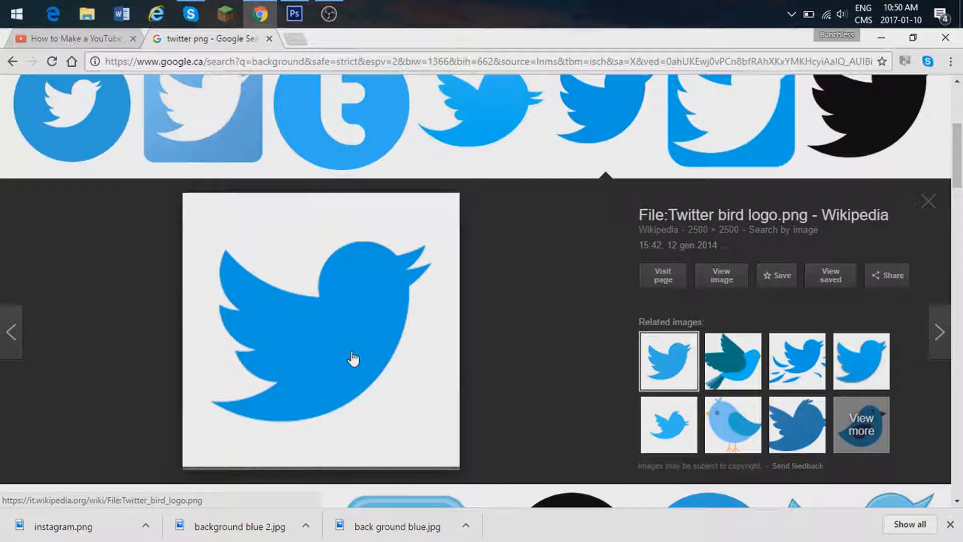
right_click(358, 325)
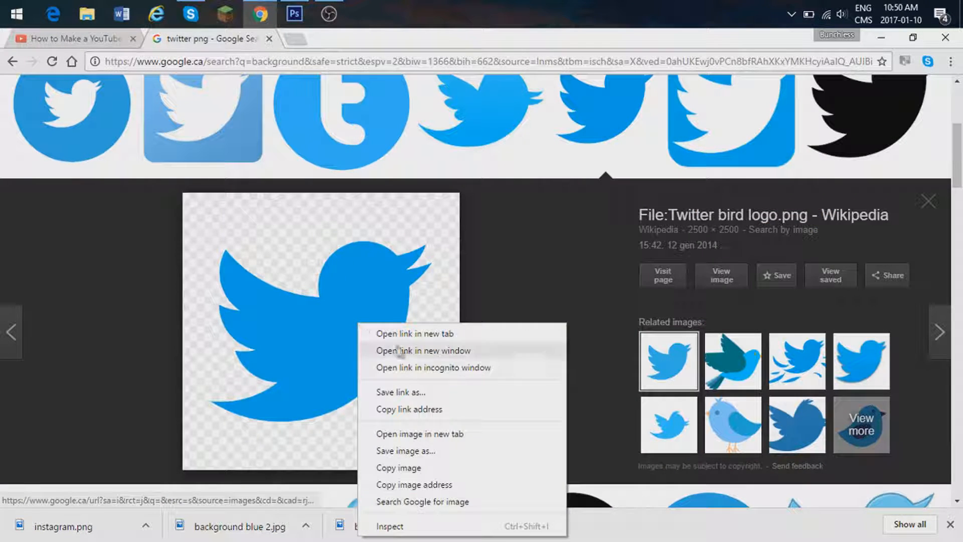
left_click(410, 454)
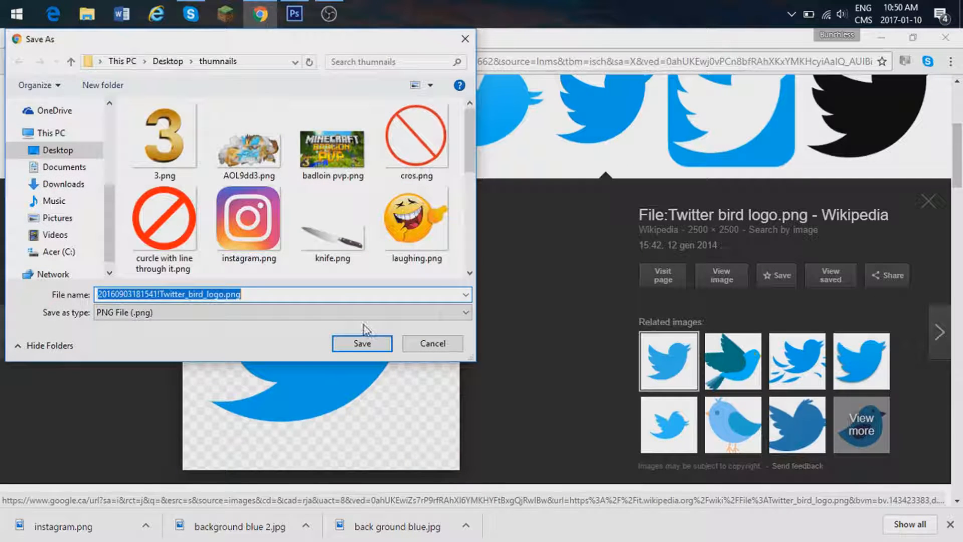
type("twi")
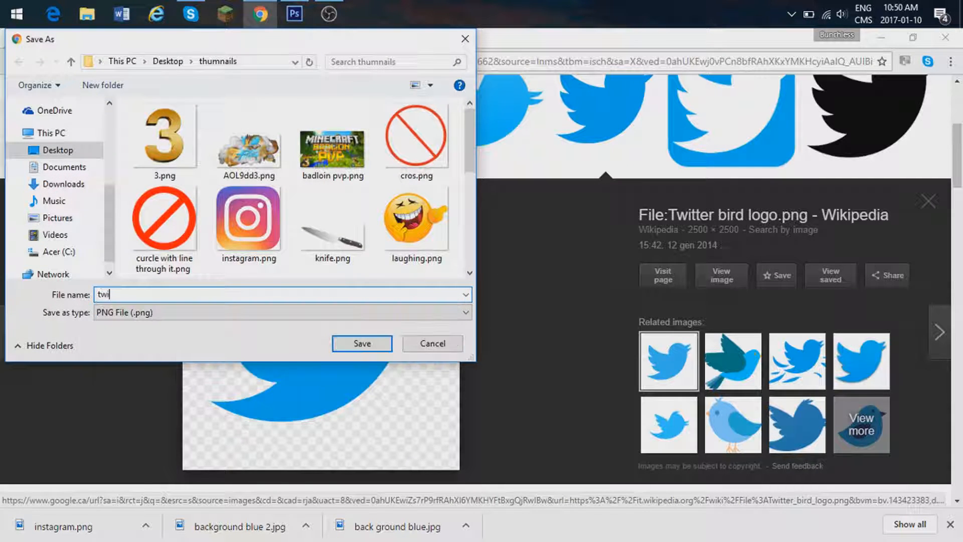
type("tter")
key("Return")
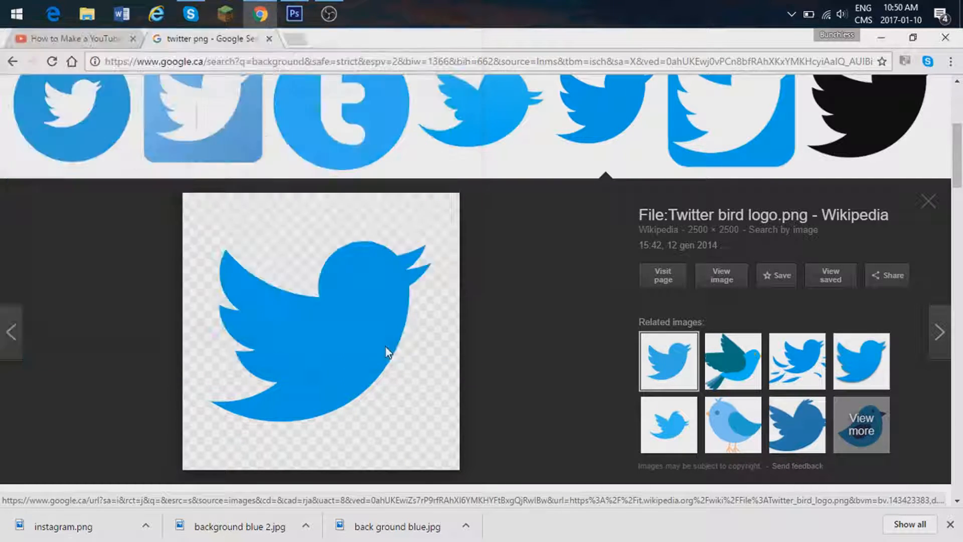
Step: Switch back to Photoshop and place twitter.png in the banner
left_click(294, 13)
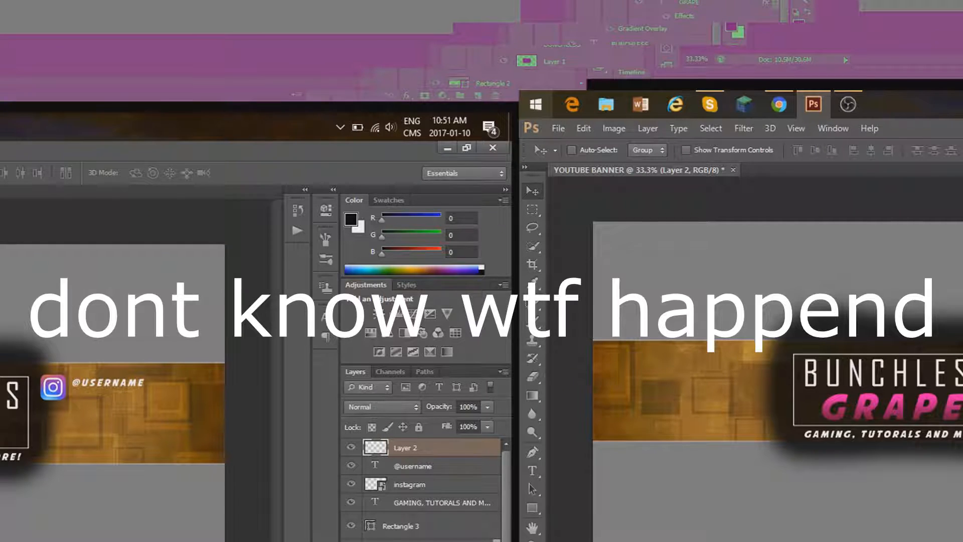
left_click(558, 129)
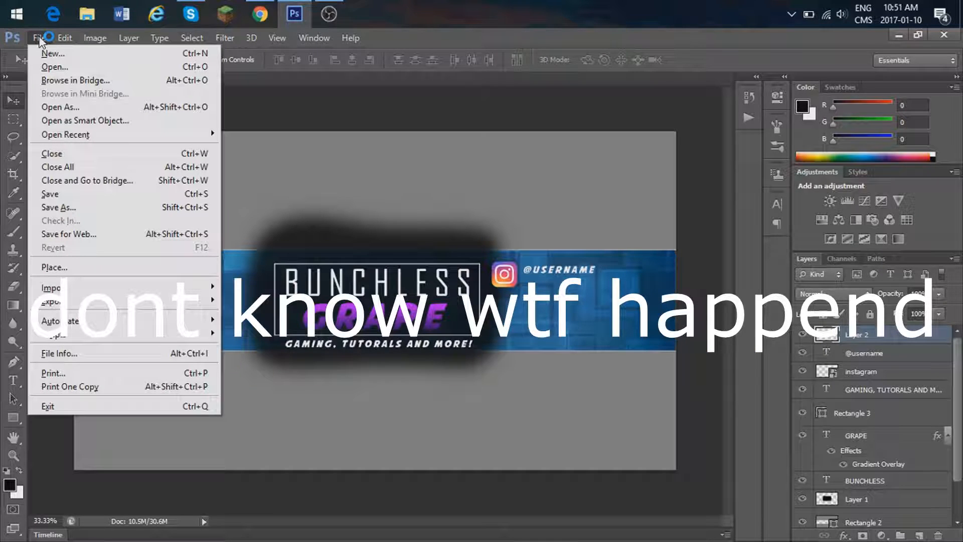
left_click(54, 266)
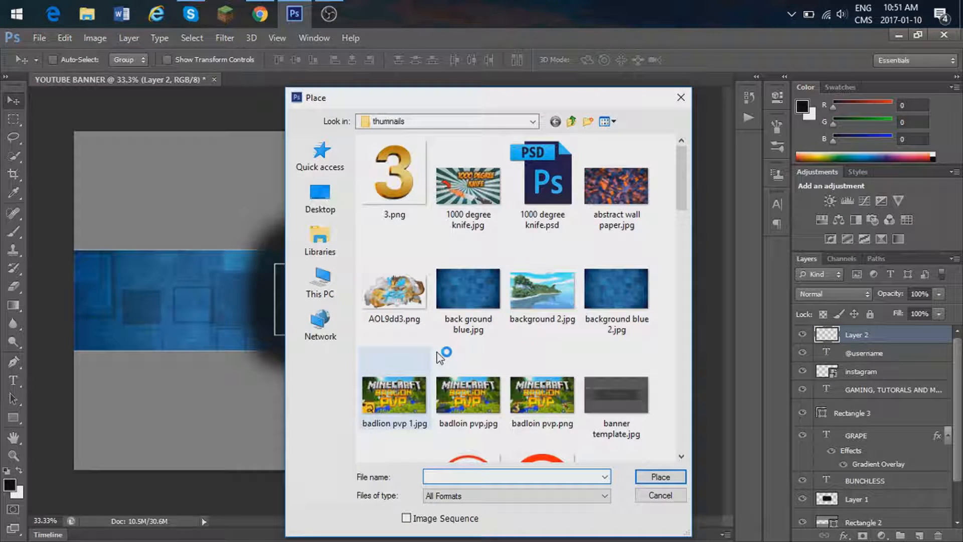
type("t")
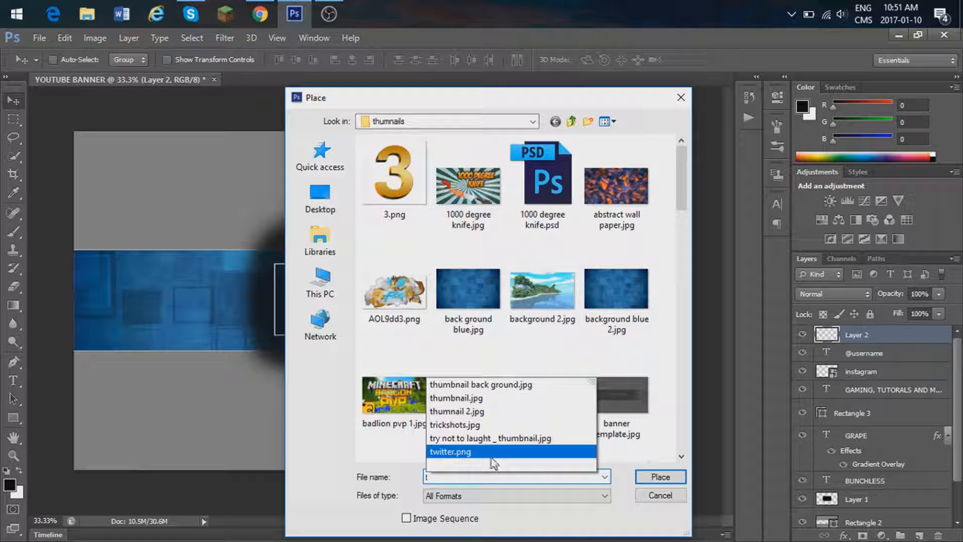
left_click(490, 452)
left_click(659, 476)
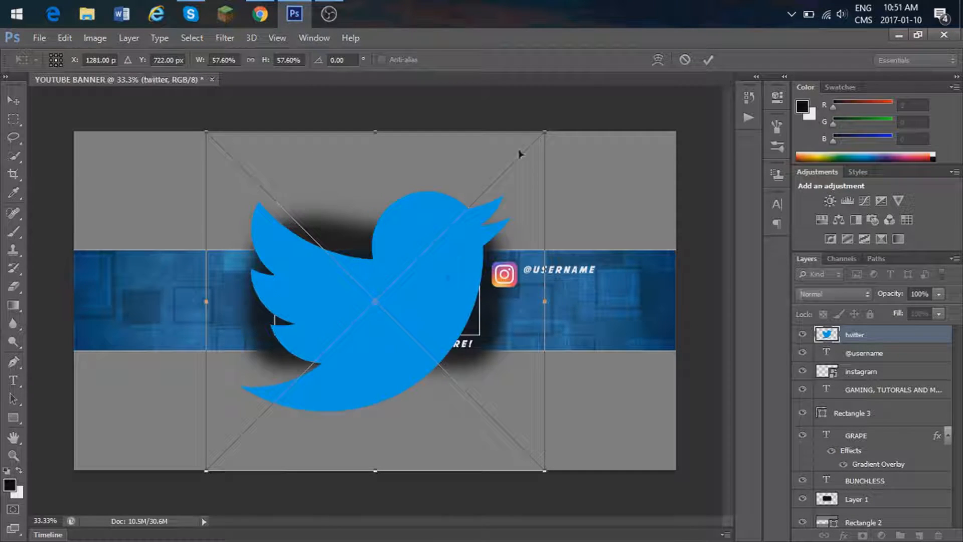
Step: Scale the Twitter logo to about 5.6%, commit the placement and move it just left of the title frame's upper corner
left_click_drag(542, 132, 239, 437)
left_click_drag(294, 480, 297, 478)
left_click(13, 102)
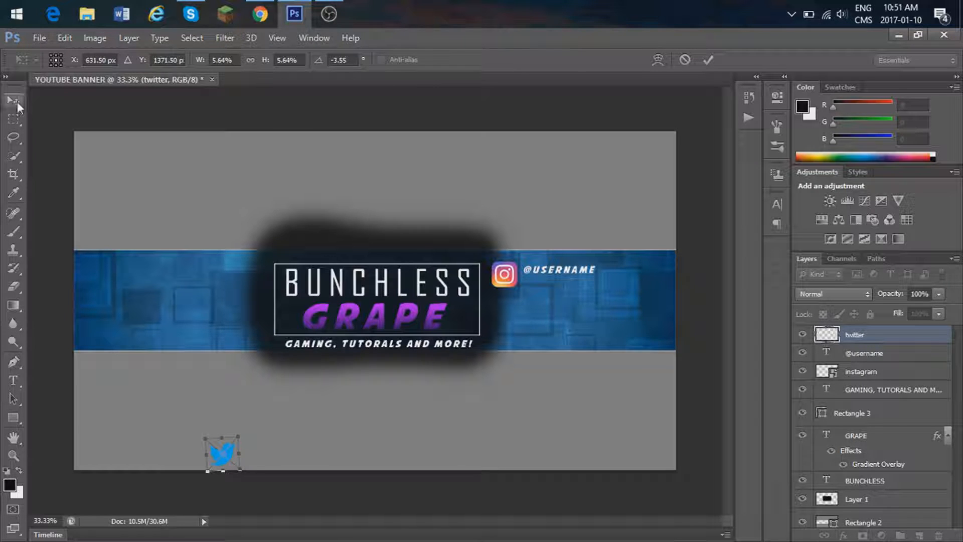
left_click(525, 231)
left_click_drag(255, 480, 258, 483)
left_click(14, 101)
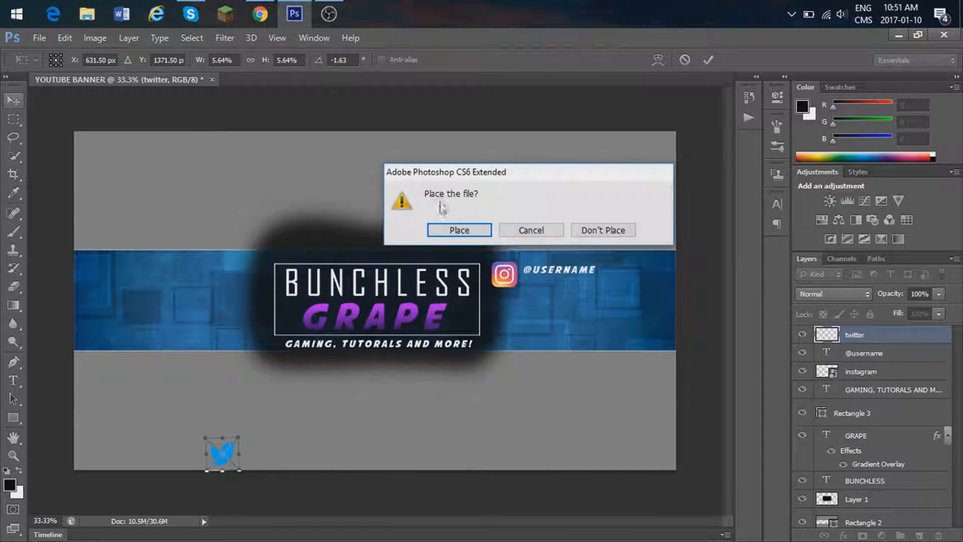
left_click(449, 235)
left_click_drag(372, 477, 351, 320)
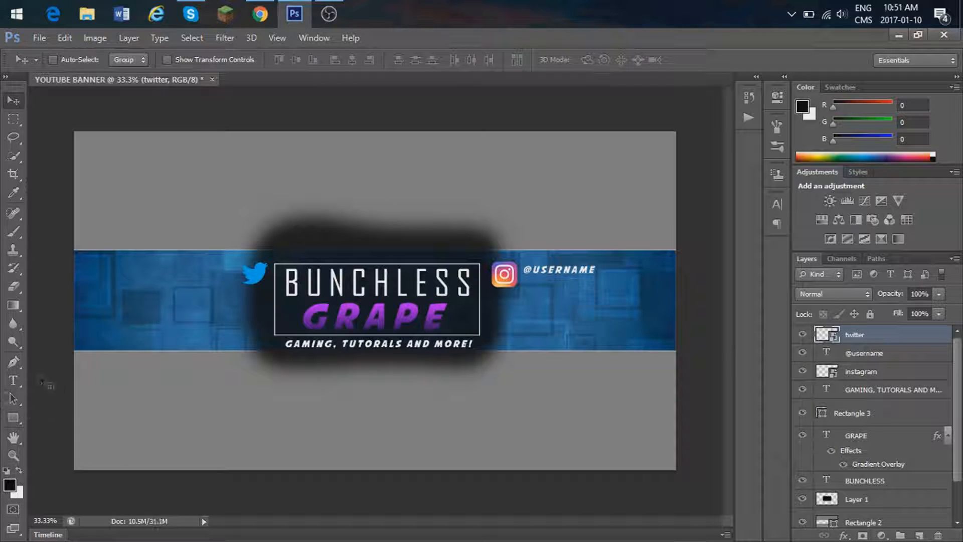
left_click(15, 383)
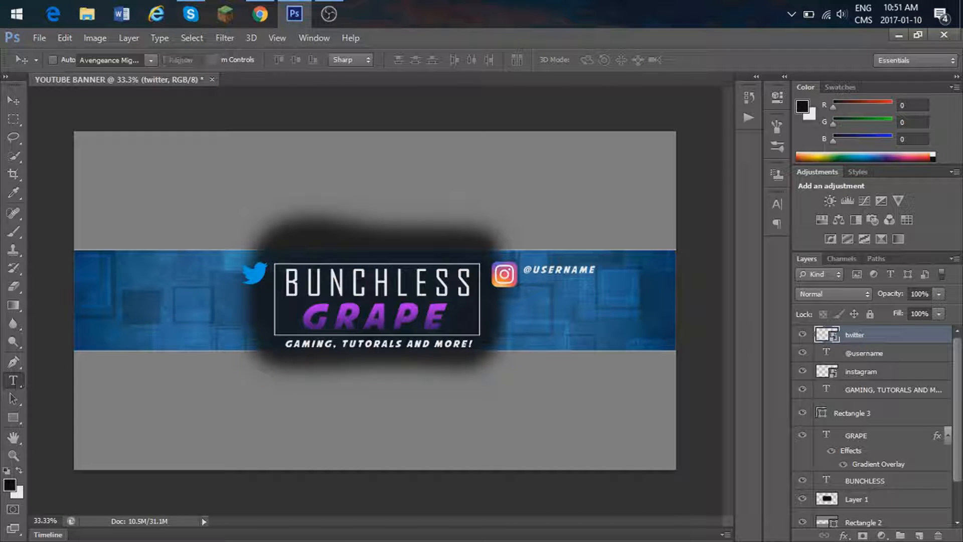
left_click(191, 270)
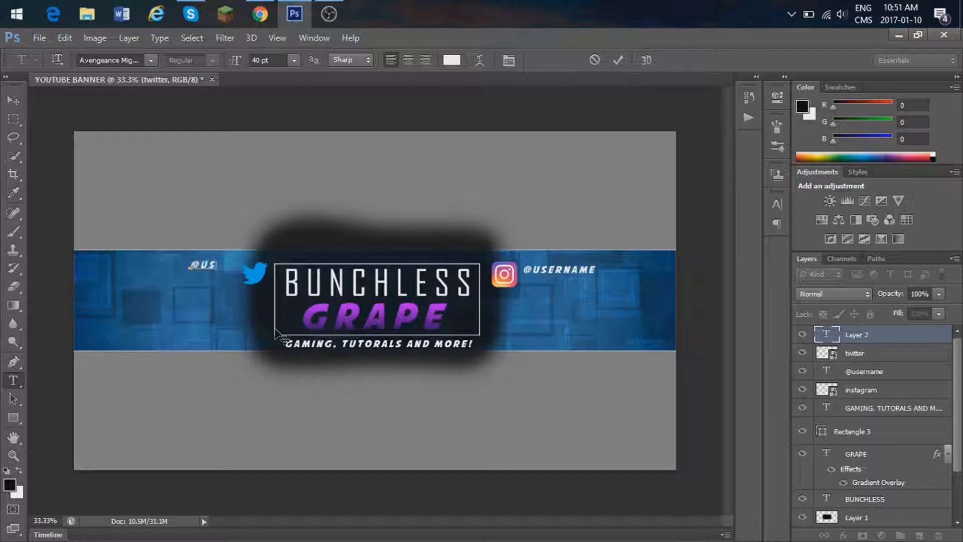
left_click_drag(224, 326, 208, 330)
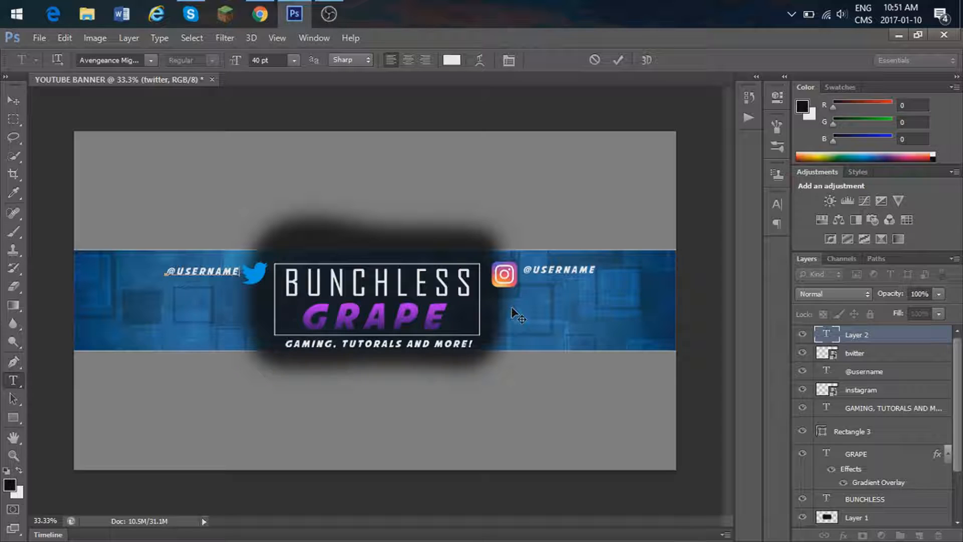
Step: Extend the dark shadow on Layer 1 behind both usernames and logos using the 246 px soft black brush
left_click(879, 517)
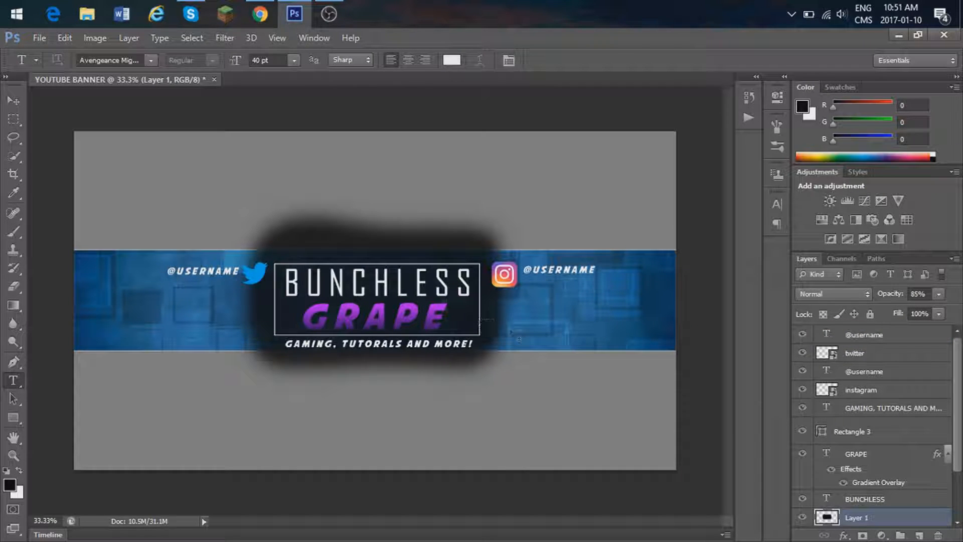
left_click(13, 232)
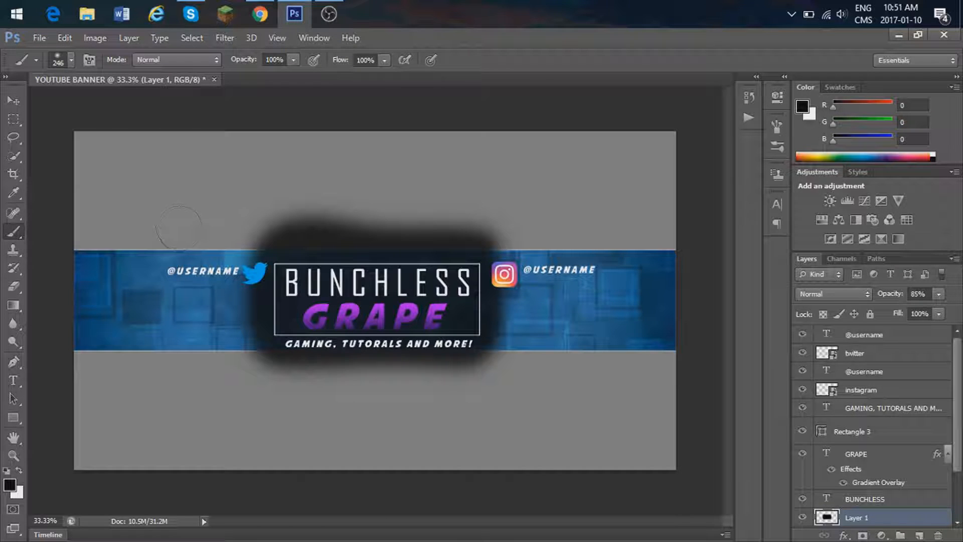
mouse_move(181, 261)
left_mouse_down()
mouse_move(291, 264)
mouse_move(279, 274)
mouse_move(214, 268)
mouse_move(211, 248)
mouse_move(172, 264)
mouse_move(454, 259)
mouse_move(526, 267)
mouse_move(565, 254)
mouse_move(568, 268)
mouse_move(582, 267)
mouse_move(469, 281)
mouse_move(565, 254)
mouse_move(502, 266)
mouse_move(502, 253)
mouse_move(582, 260)
left_mouse_up()
left_click_drag(405, 280, 497, 286)
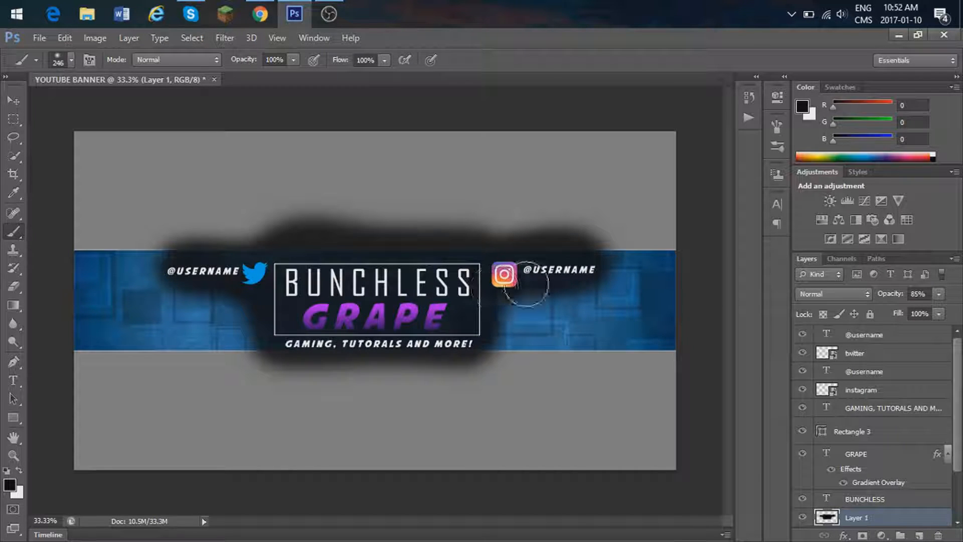